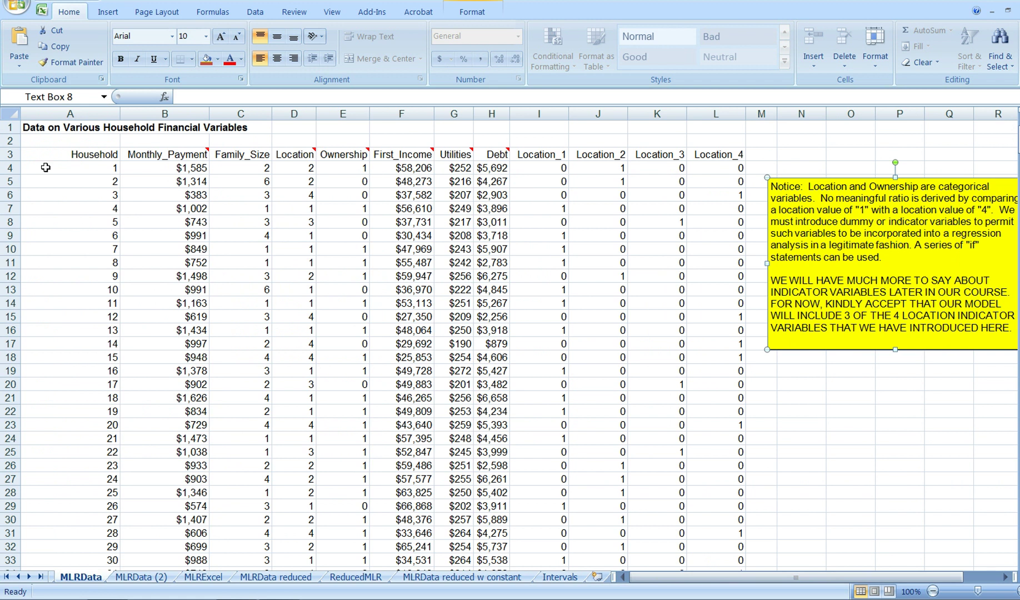
Review the variable header comments and the IF formulas behind the Location_1 to Location_3 indicator columns on the MLRData sheet.
mouse_move(172, 158)
mouse_move(299, 156)
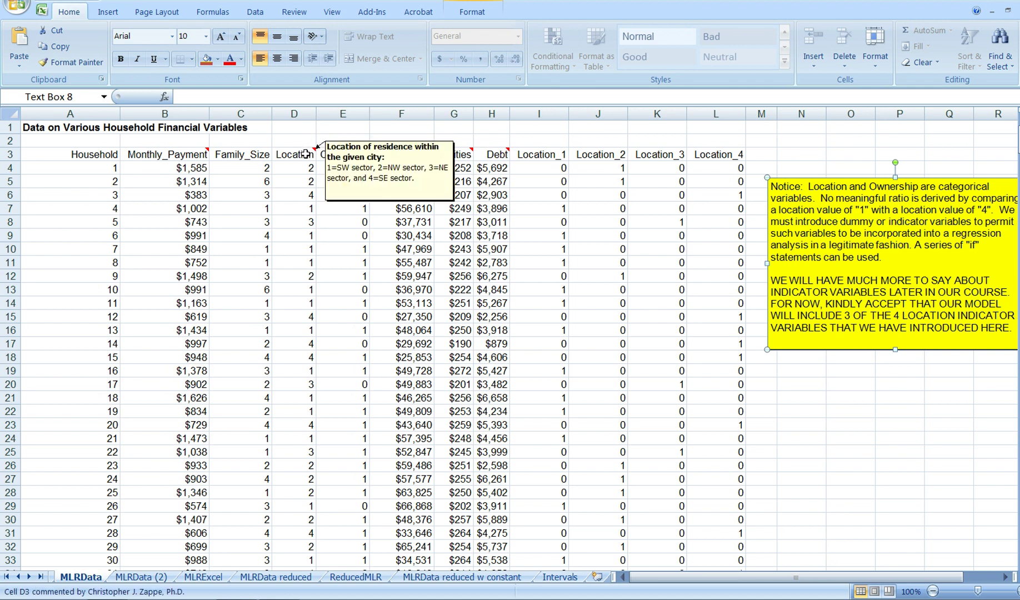
mouse_move(361, 160)
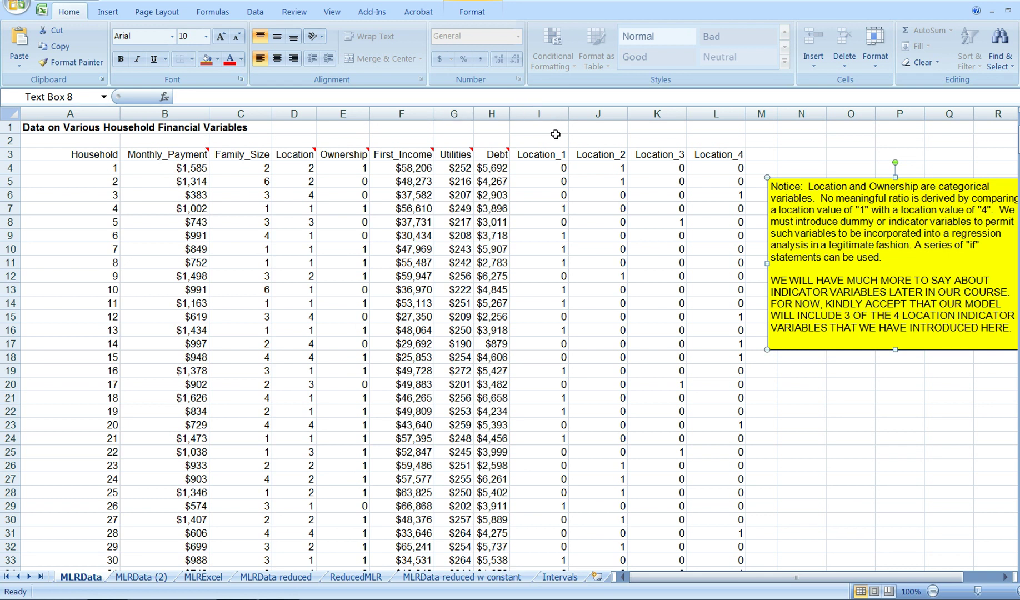
click(556, 170)
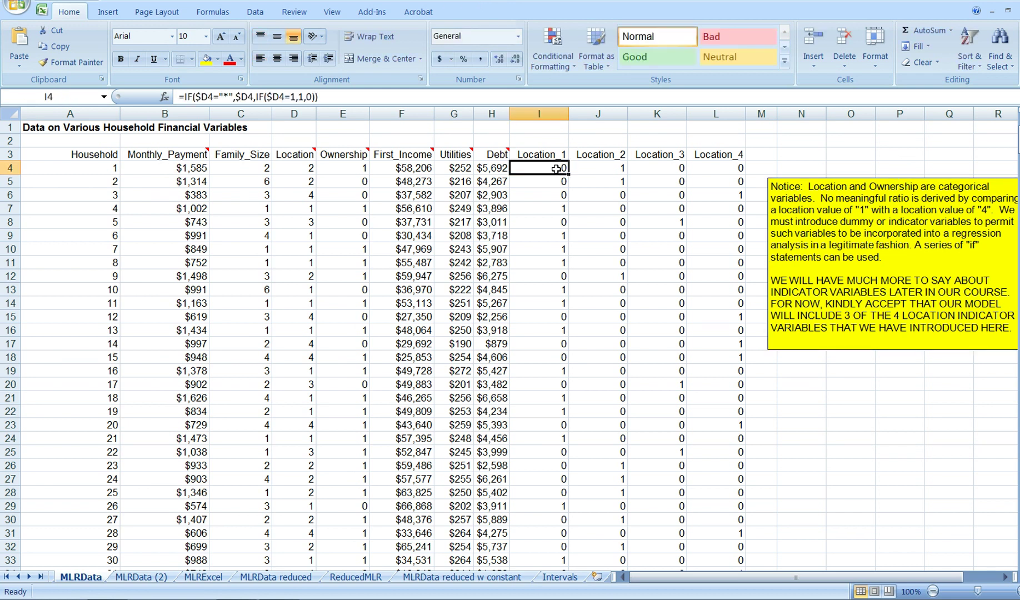
click(547, 155)
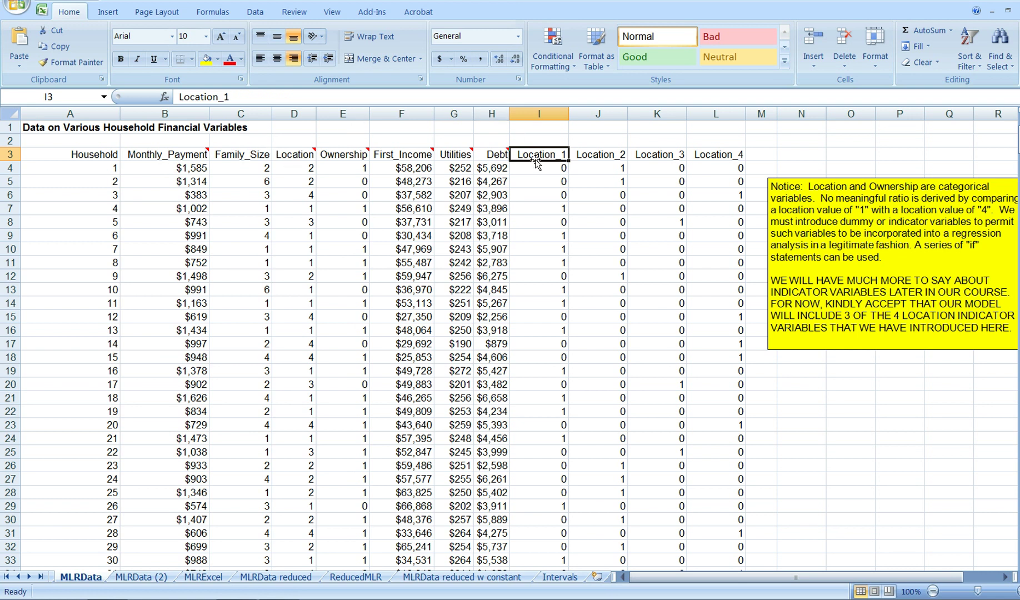
click(597, 160)
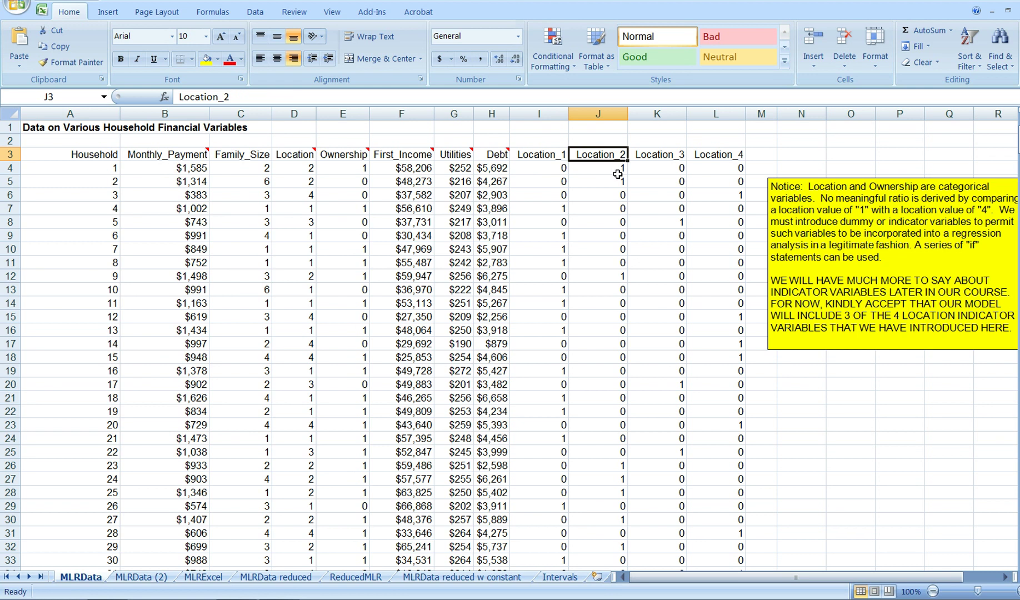
click(650, 155)
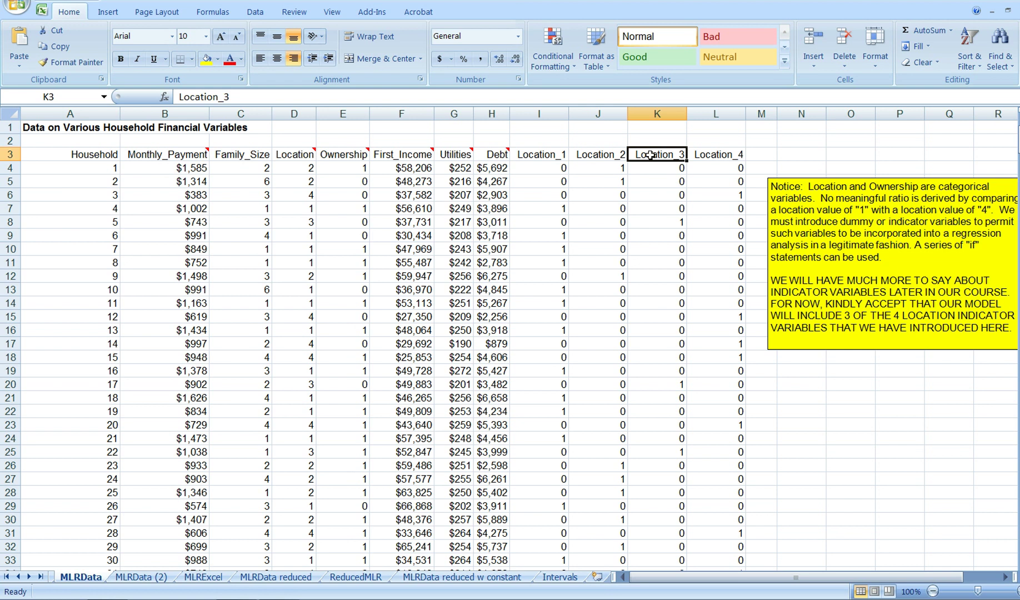
click(558, 159)
click(581, 165)
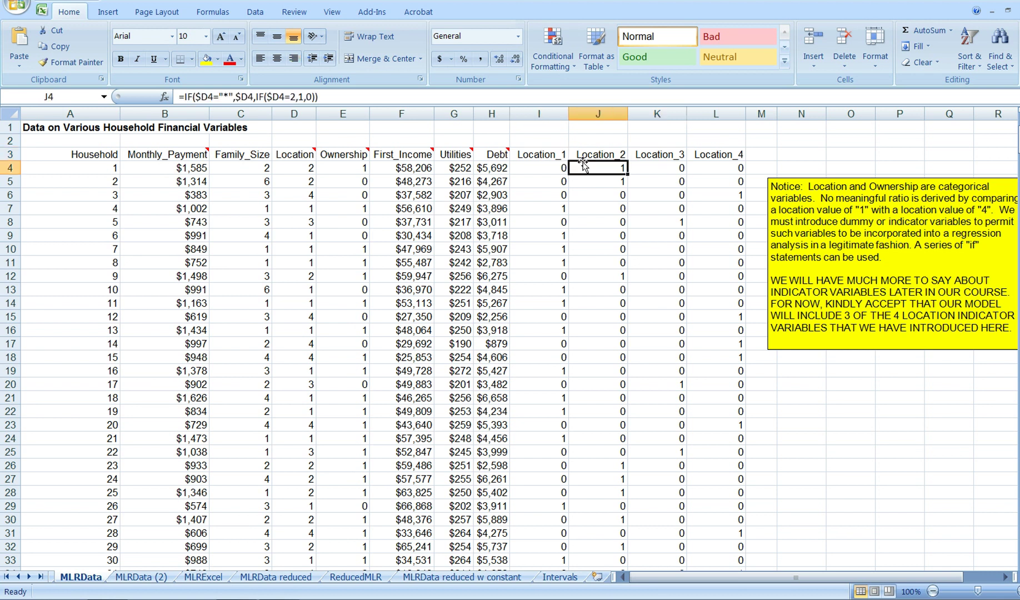
click(586, 155)
click(636, 154)
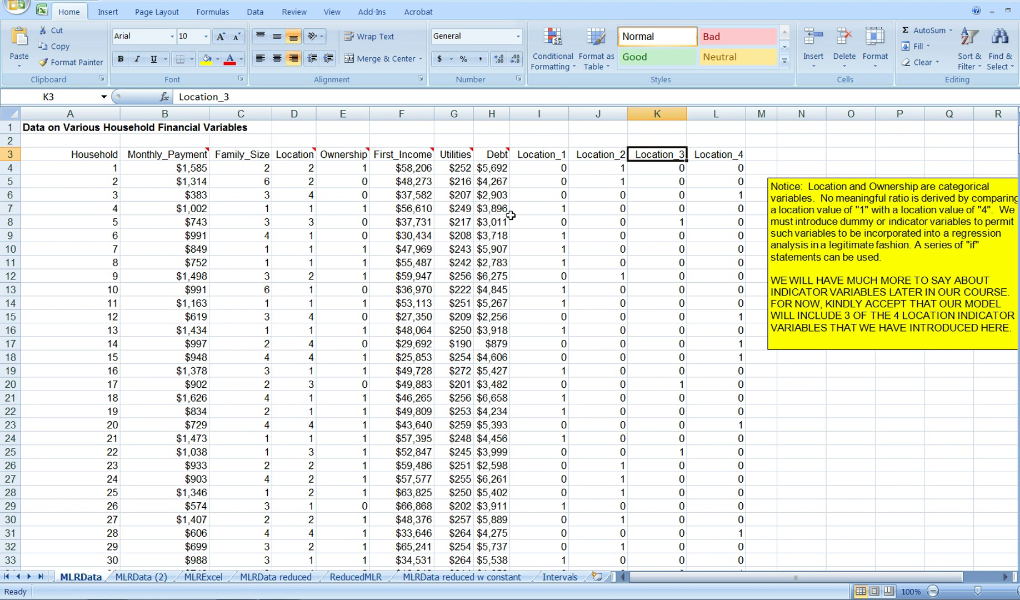
click(559, 175)
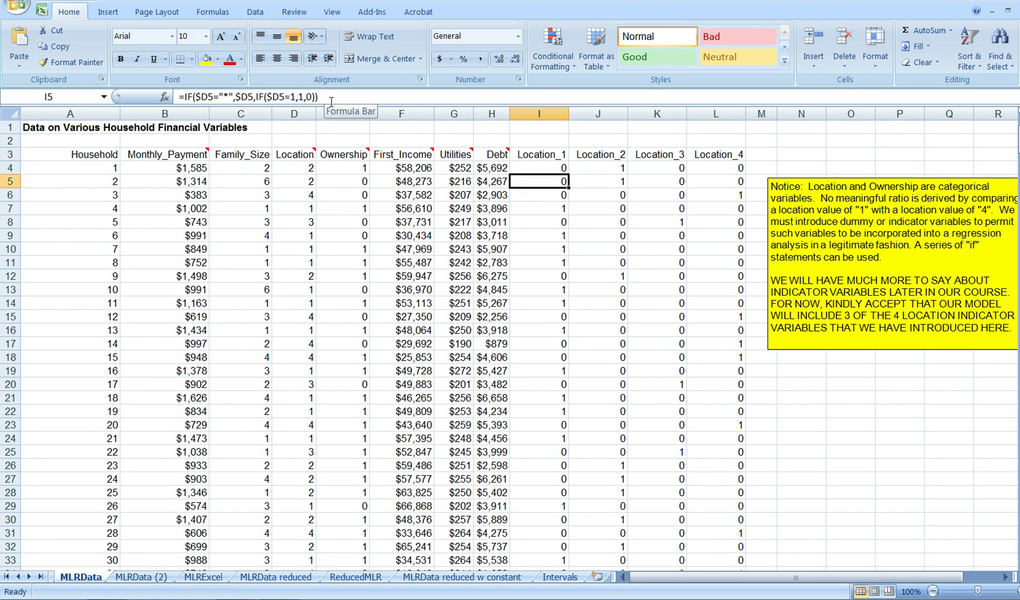
Open the MLRData (2) sheet and examine the Location_1 to Location_3 dummy values and the X matrix beside the data.
click(143, 578)
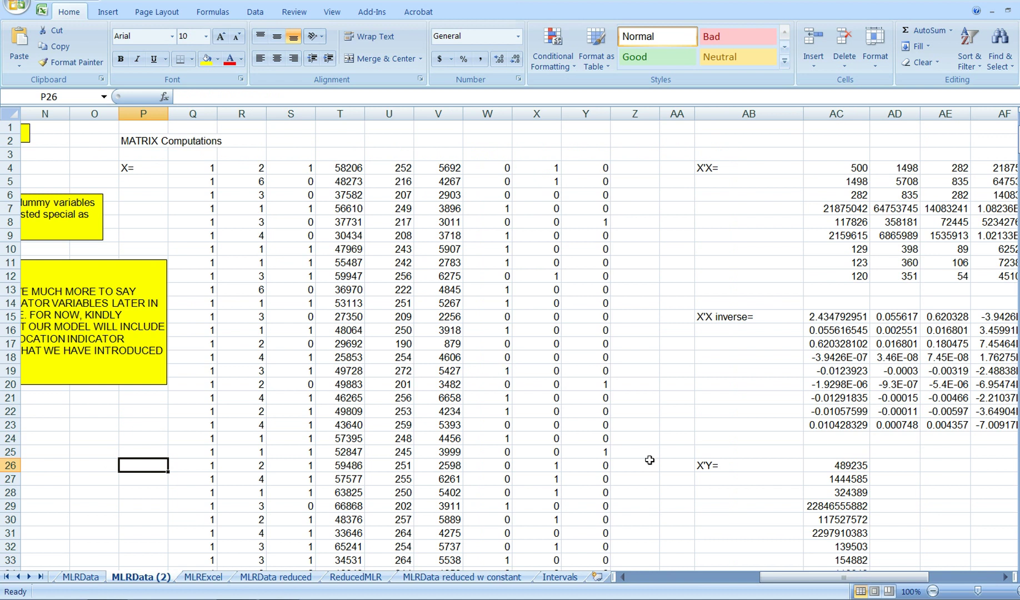
drag(776, 582, 643, 582)
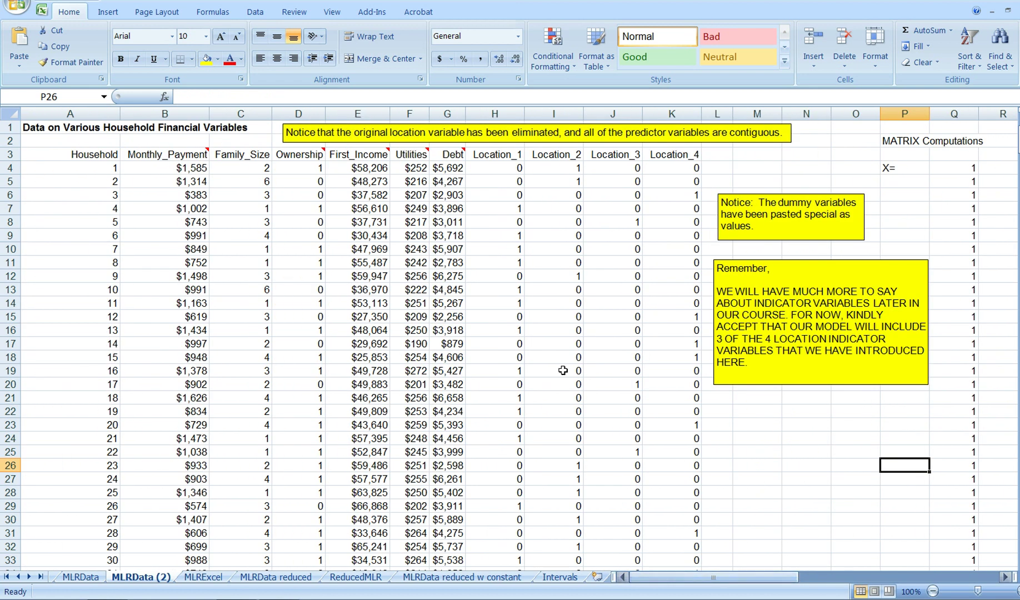
click(521, 167)
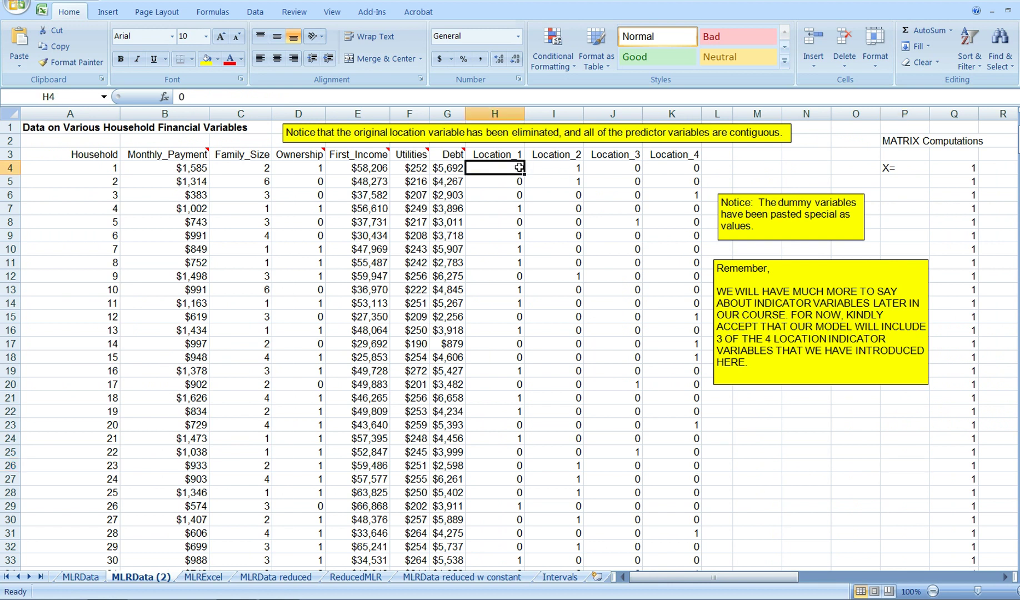
click(567, 192)
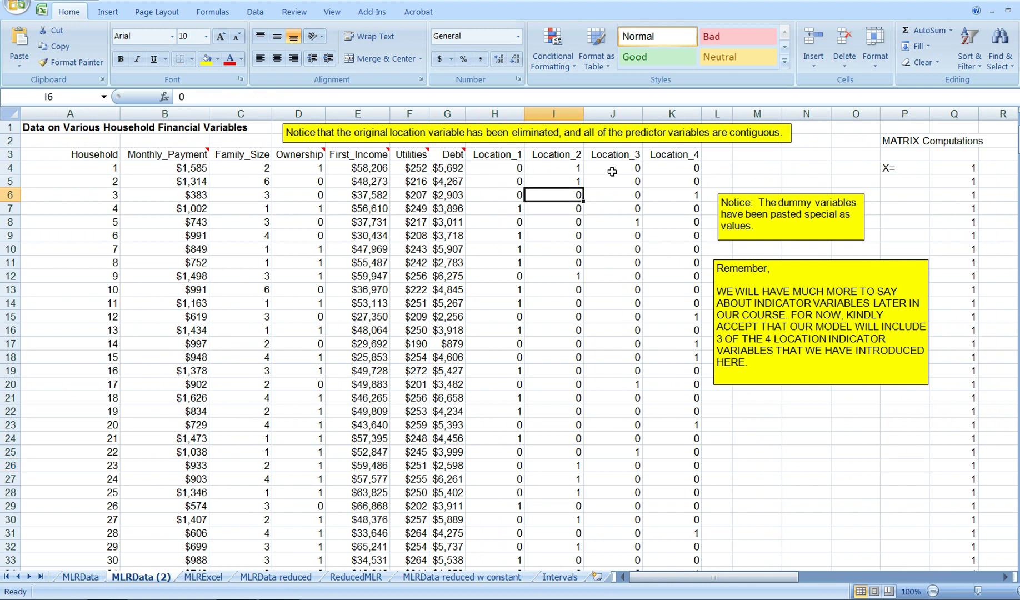
click(611, 171)
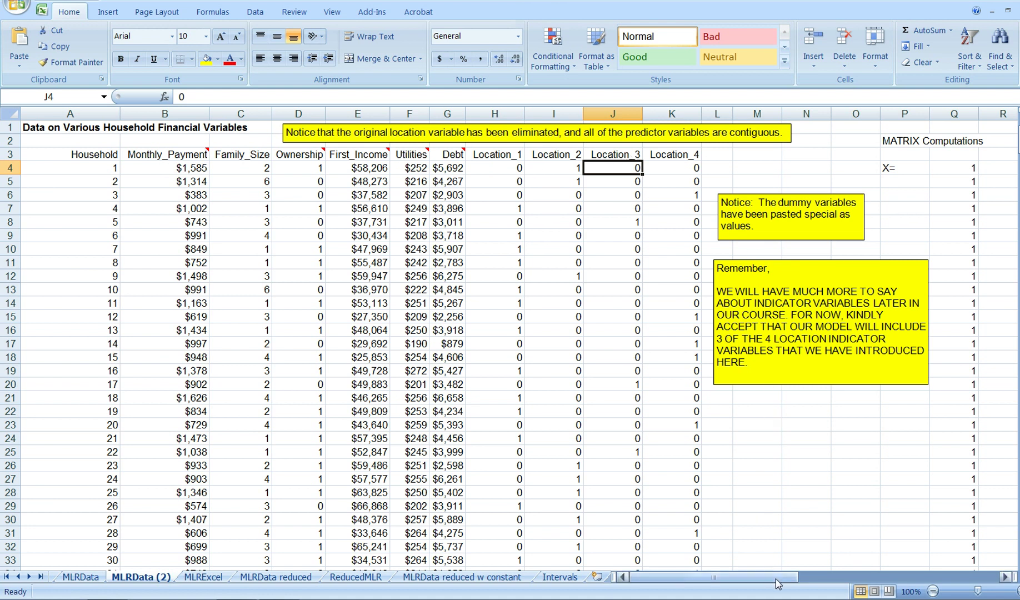
drag(778, 583, 833, 582)
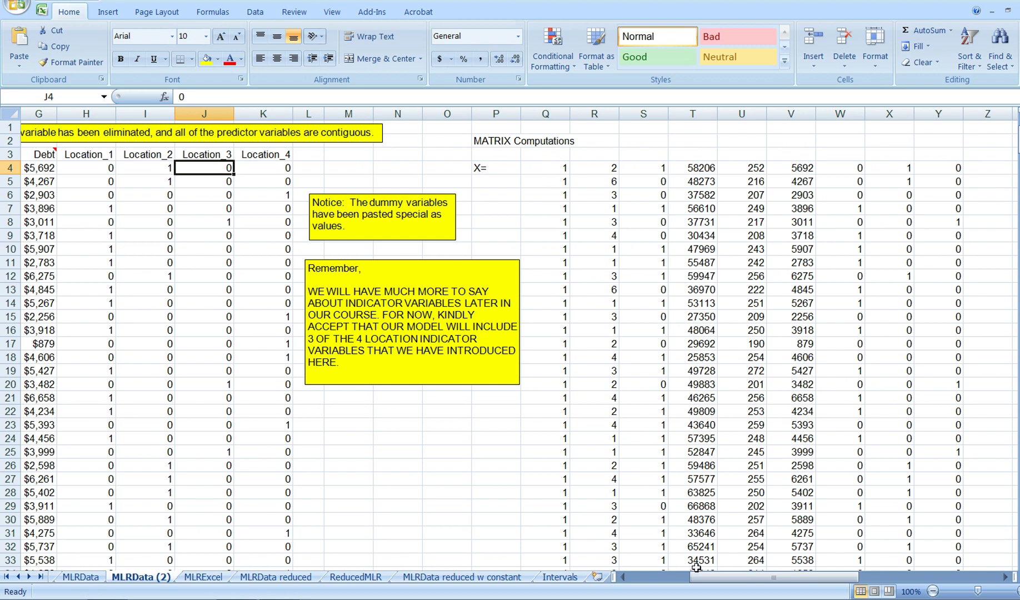
Copy the predictor headers Family_Size through Location_3 from C3:J3 to R3:Y3, above the X matrix columns.
drag(707, 582, 657, 582)
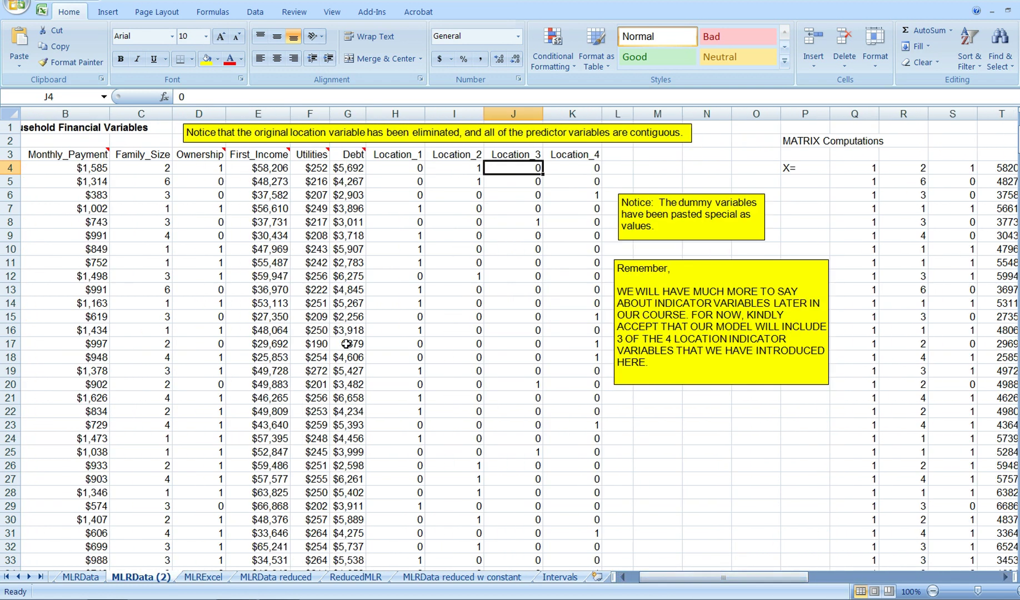
drag(146, 157, 487, 155)
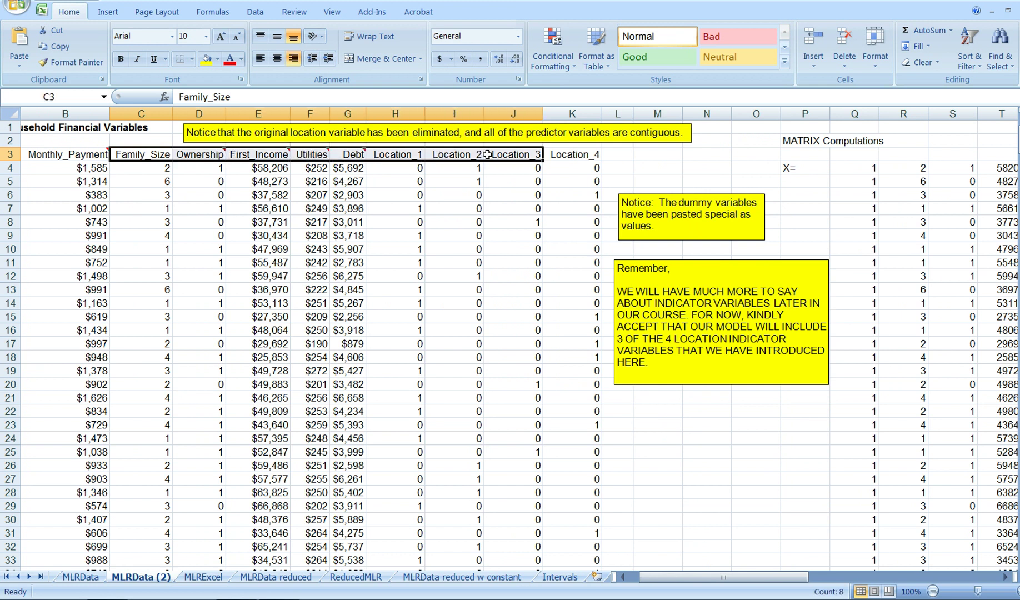
key(ctrl+c)
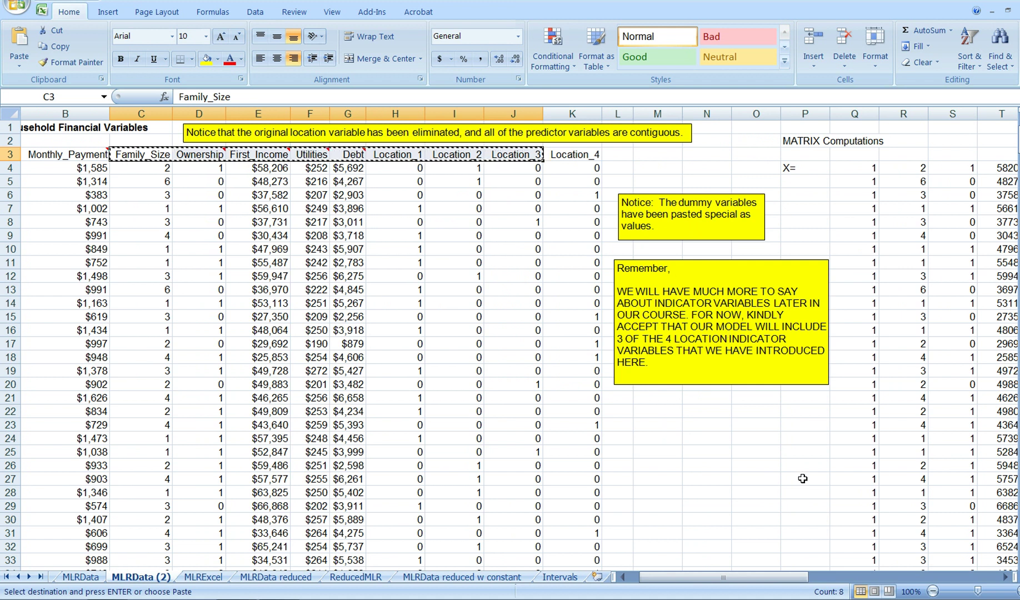
drag(796, 578, 855, 581)
drag(572, 160, 884, 156)
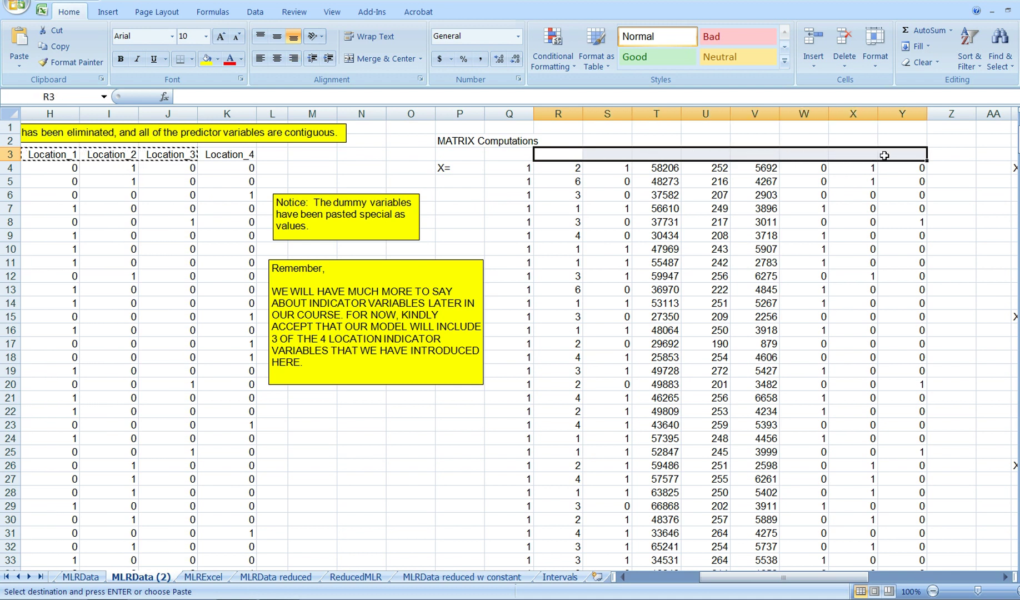
key(ctrl+v)
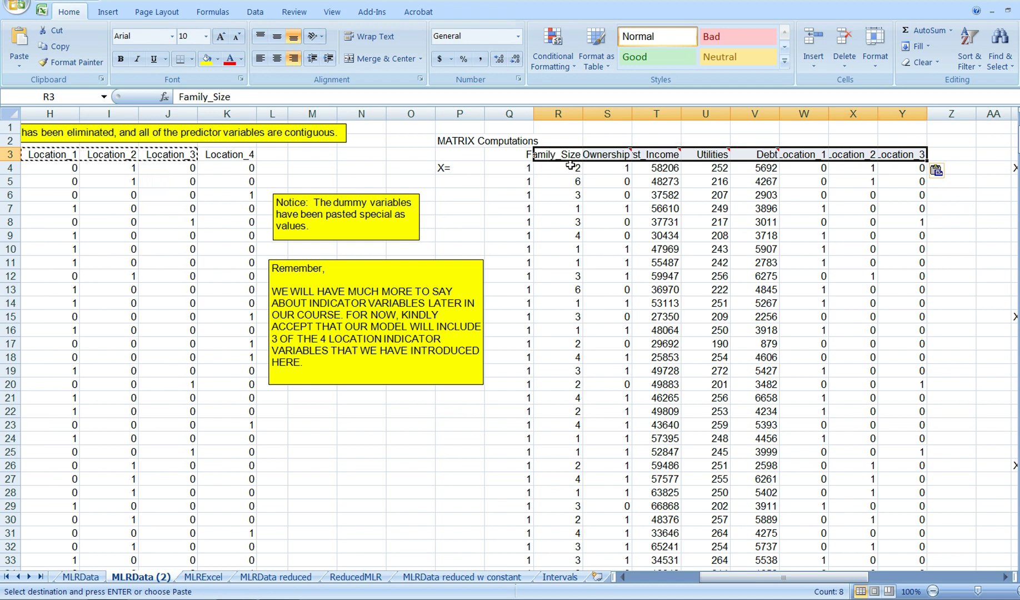
click(447, 202)
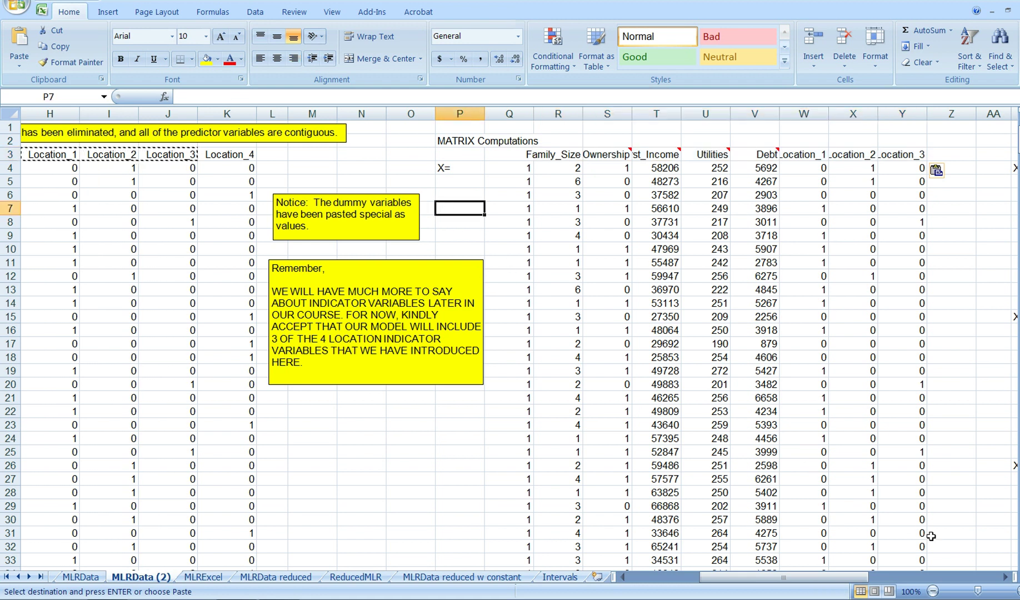
Examine the X'X, X'X inverse and X'Y matrices beside the X matrix.
click(1007, 578)
click(1008, 578)
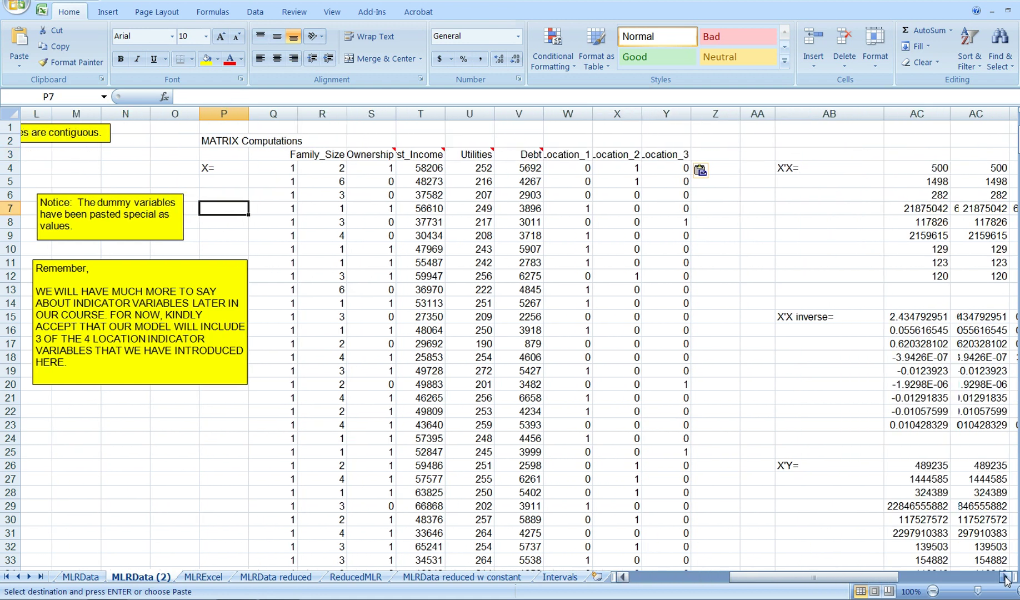
click(1007, 578)
click(1007, 578)
click(1007, 578)
click(1008, 578)
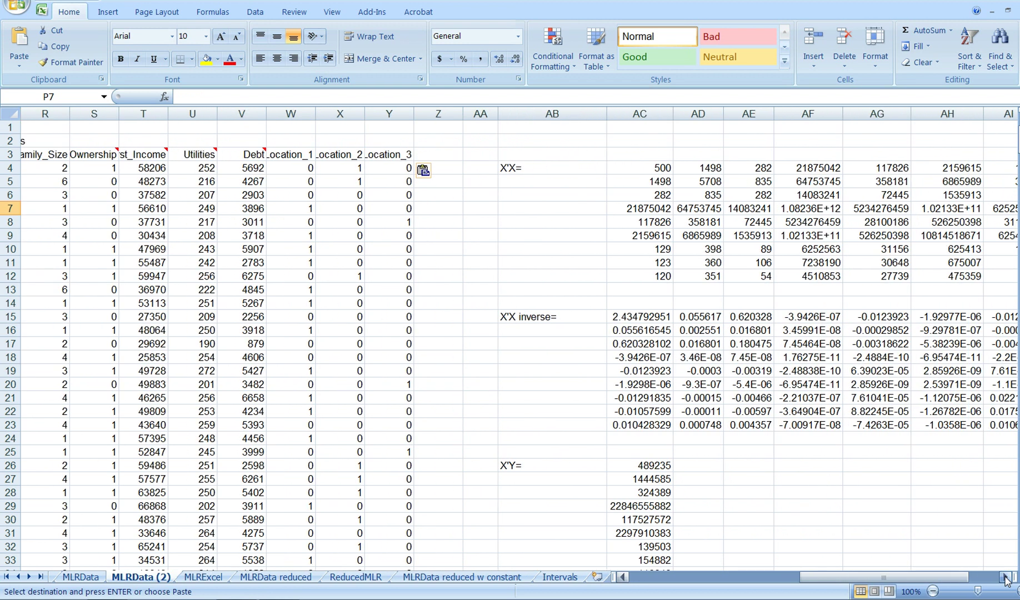
click(1008, 578)
click(1008, 578)
click(1008, 578)
click(1007, 578)
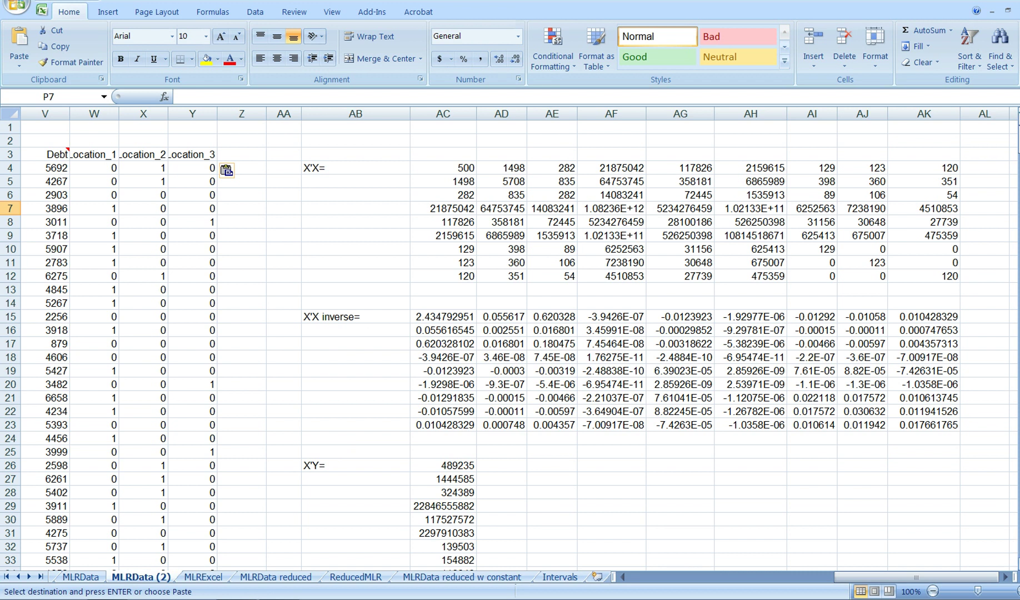
Inspect the MMULT formulas of the coefficient vector b in AC37:AC39 and compare the coefficients with the X matrix headers.
scroll(1015, 561, down, 3)
scroll(801, 527, down, 3)
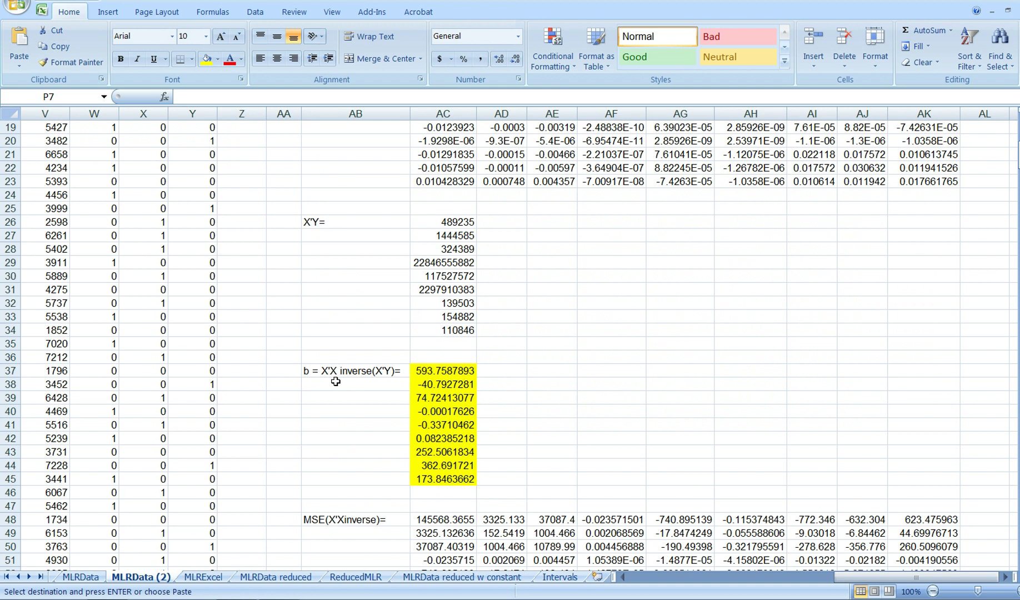
click(428, 369)
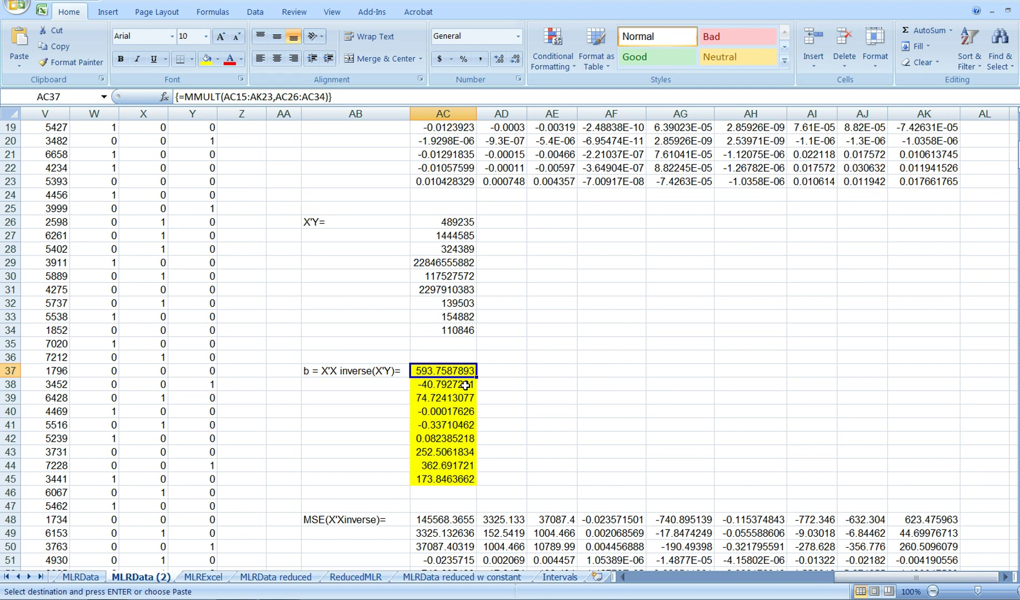
click(466, 385)
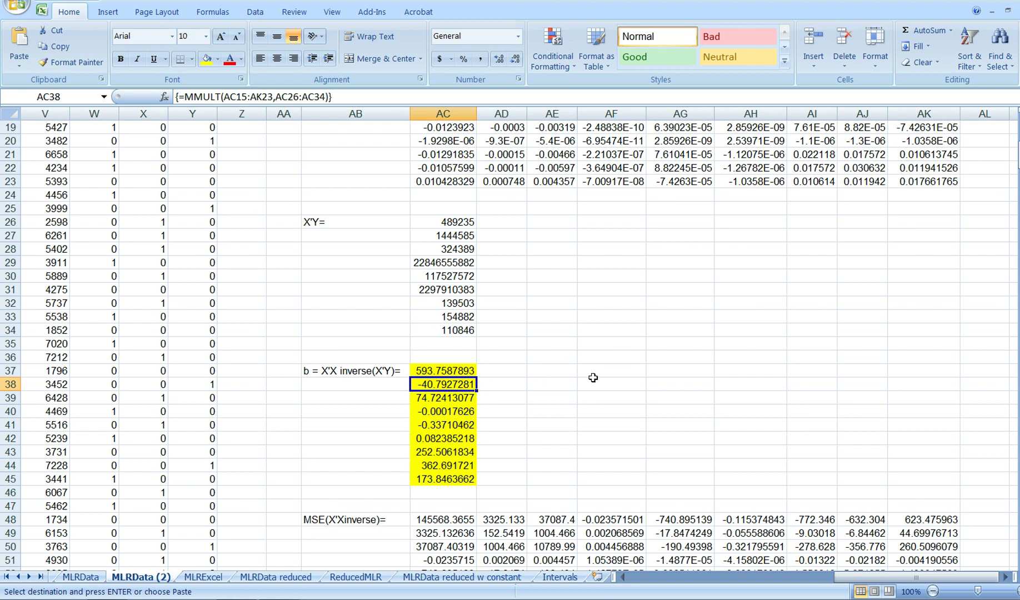
click(479, 398)
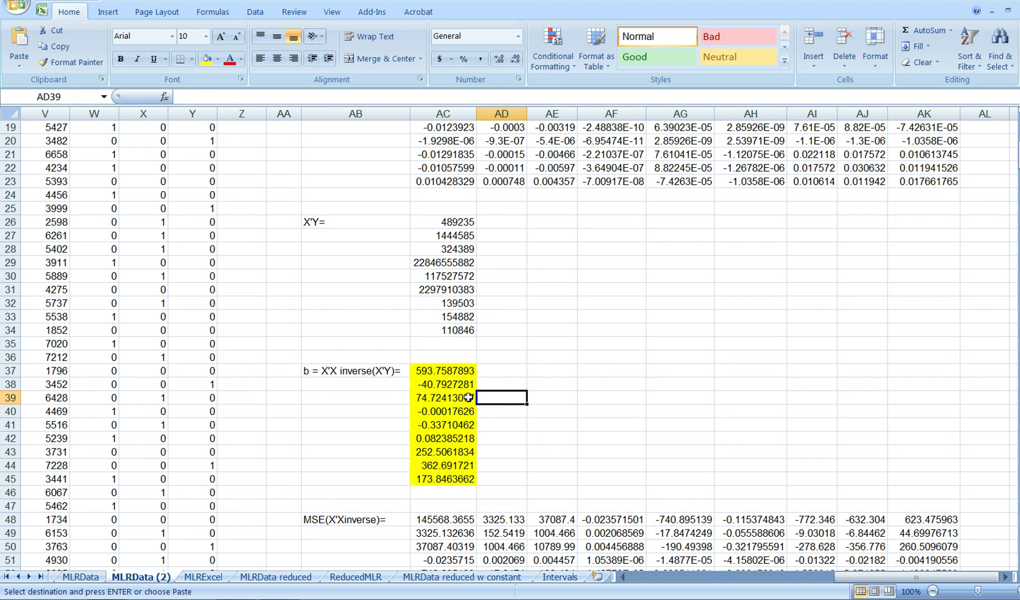
click(467, 398)
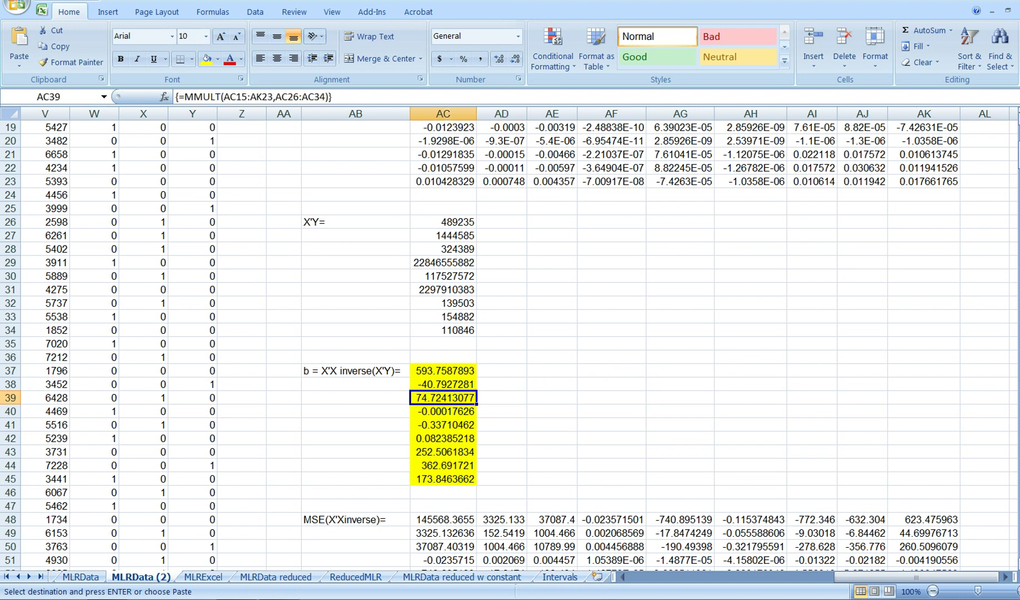
drag(1017, 167, 1017, 151)
drag(871, 580, 742, 580)
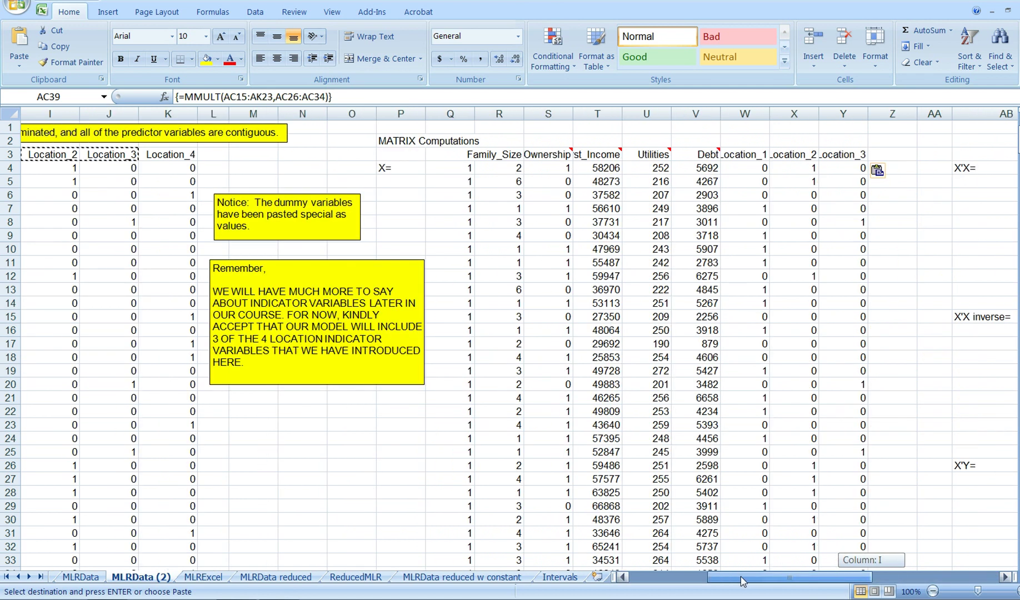
drag(741, 575, 966, 564)
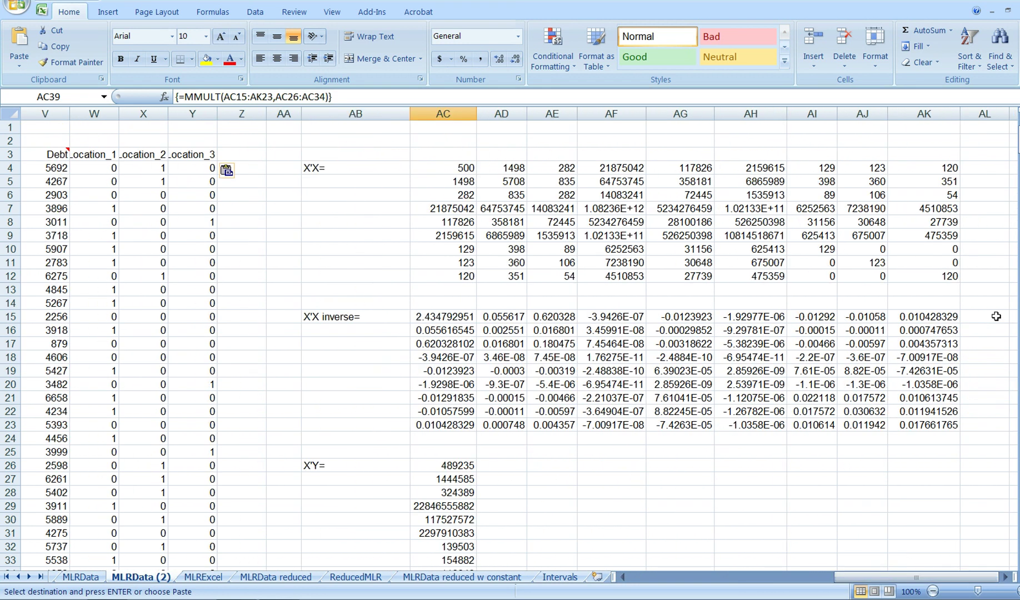
Inspect the formulas behind the MSE(X'X inverse) matrix in AC48, the first coefficient in AC37 and the standard error in AC59.
drag(1018, 145, 1018, 150)
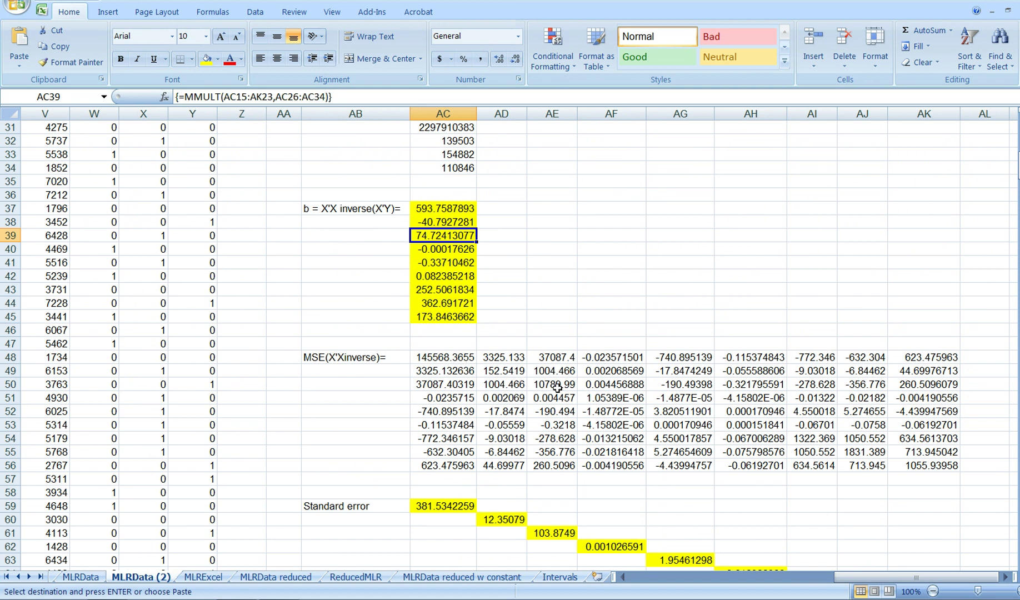
click(454, 359)
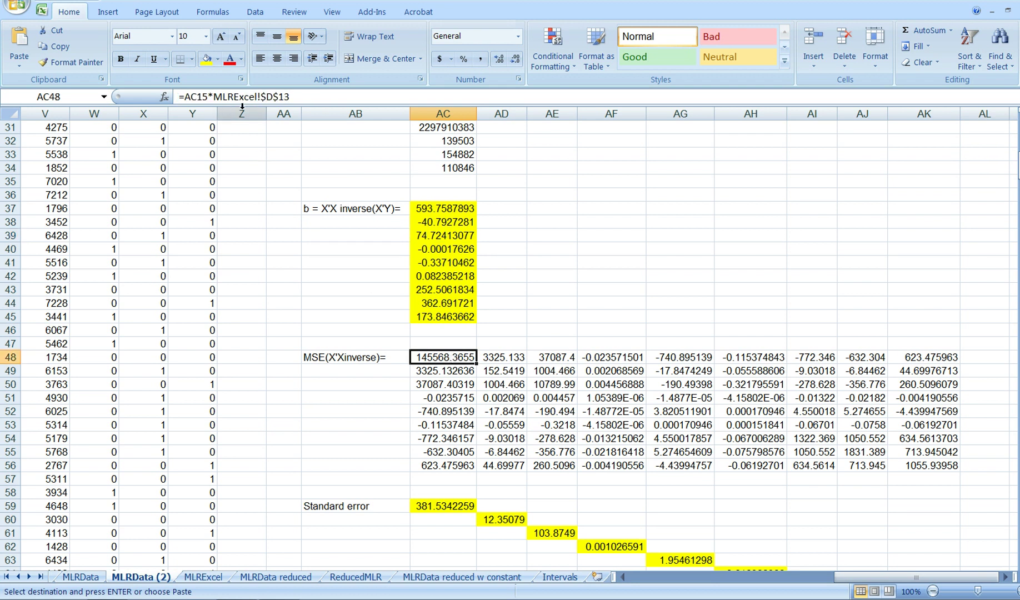
click(437, 208)
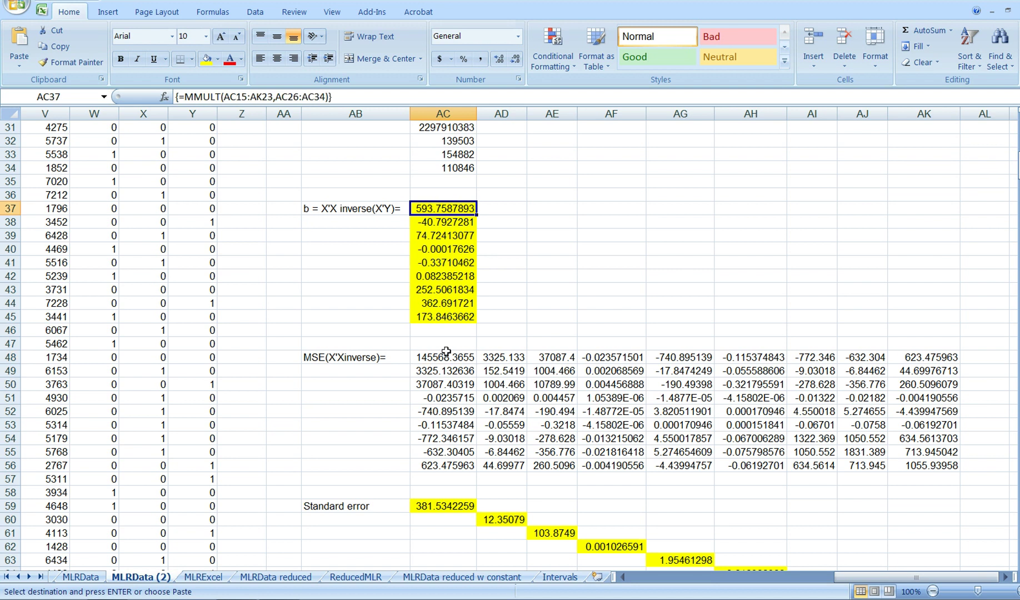
click(446, 508)
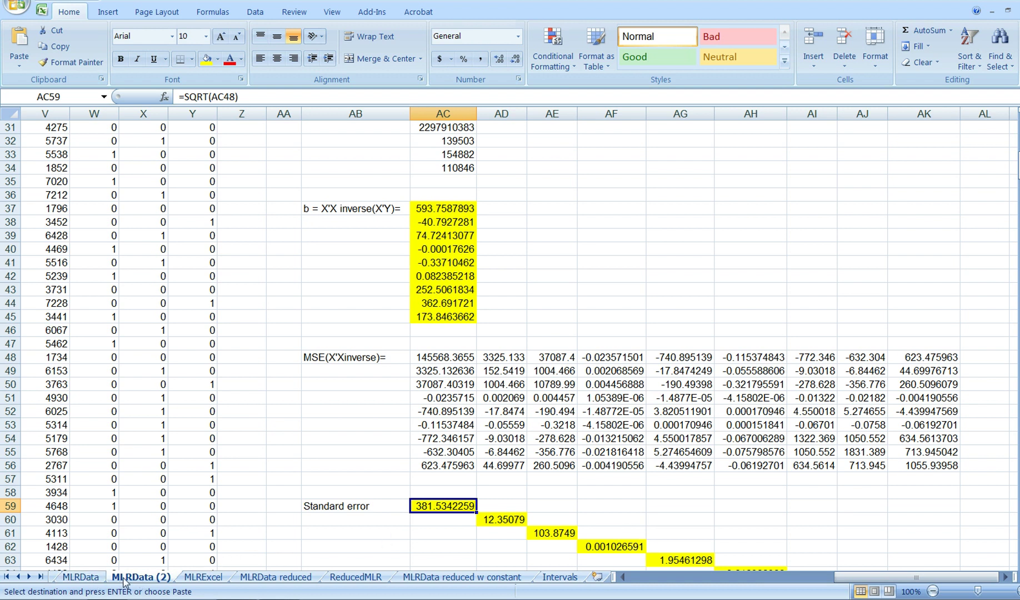
Start the Regression tool of the Data Analysis add-in from the household data area of the MLRData (2) sheet.
drag(865, 579, 651, 585)
drag(1019, 166, 1019, 119)
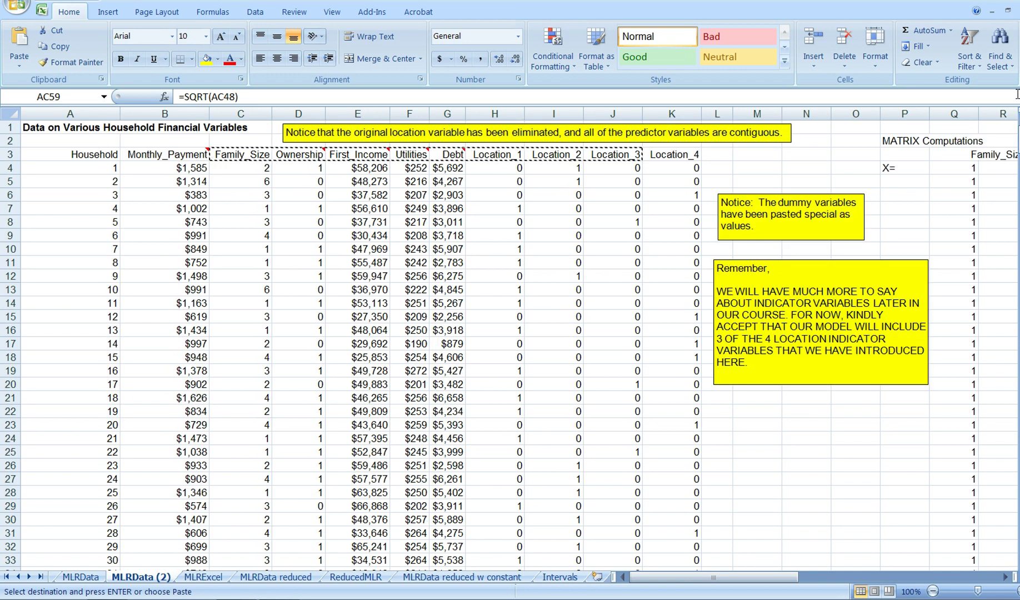
click(805, 428)
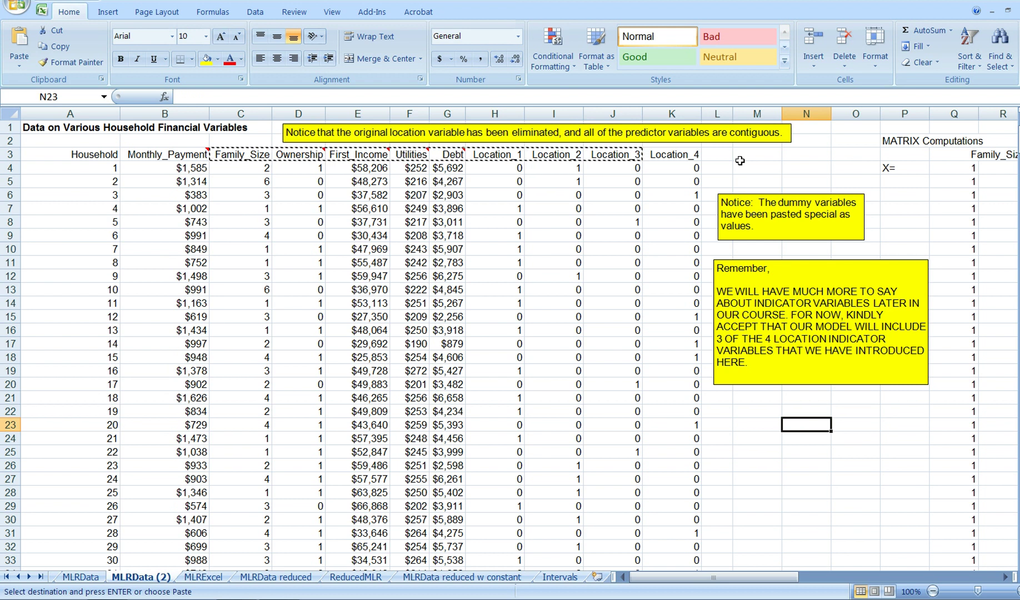
click(256, 13)
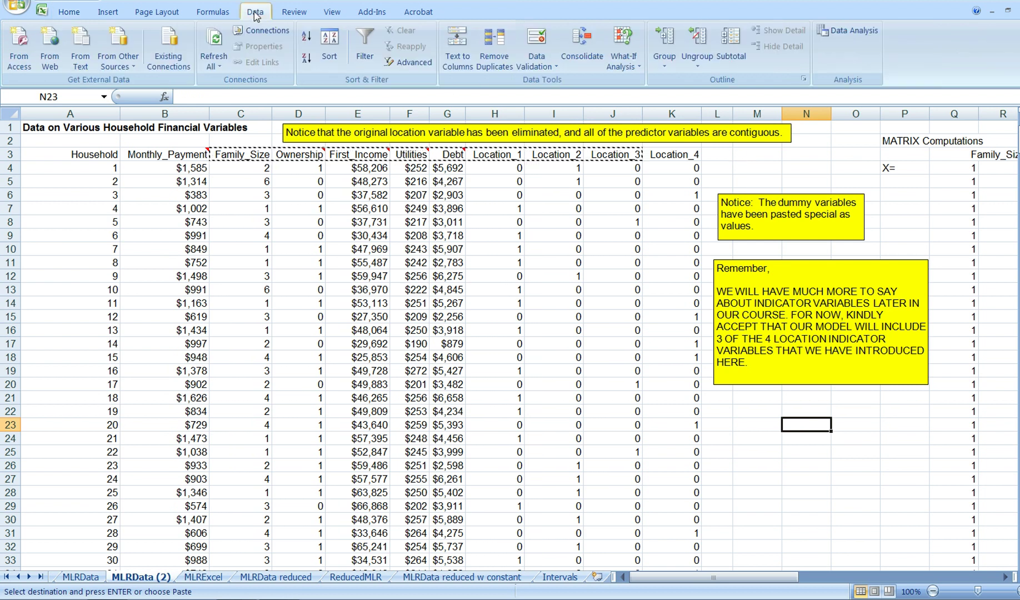
click(848, 33)
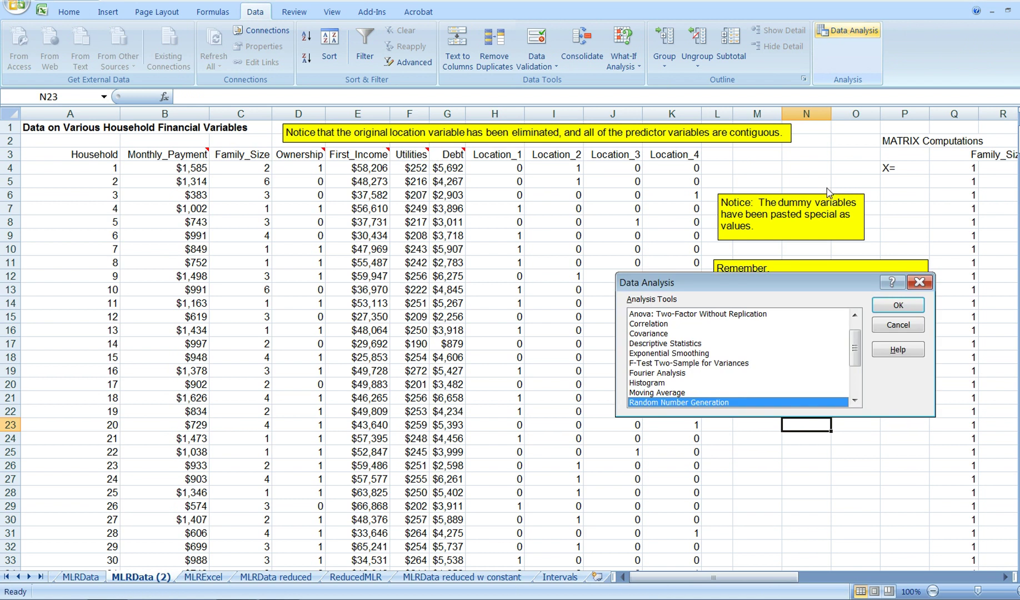
drag(856, 354, 856, 377)
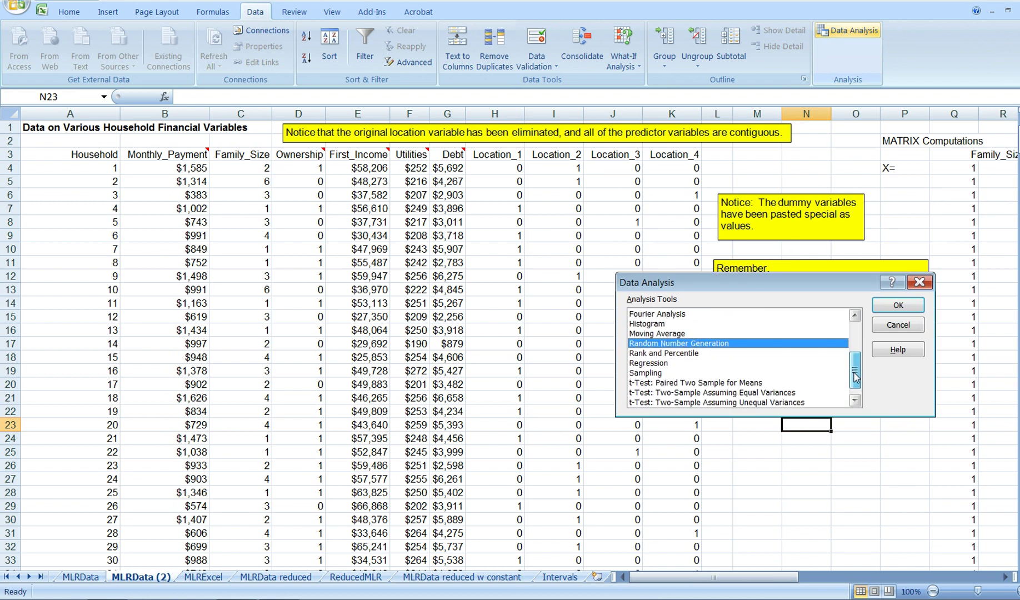
click(650, 364)
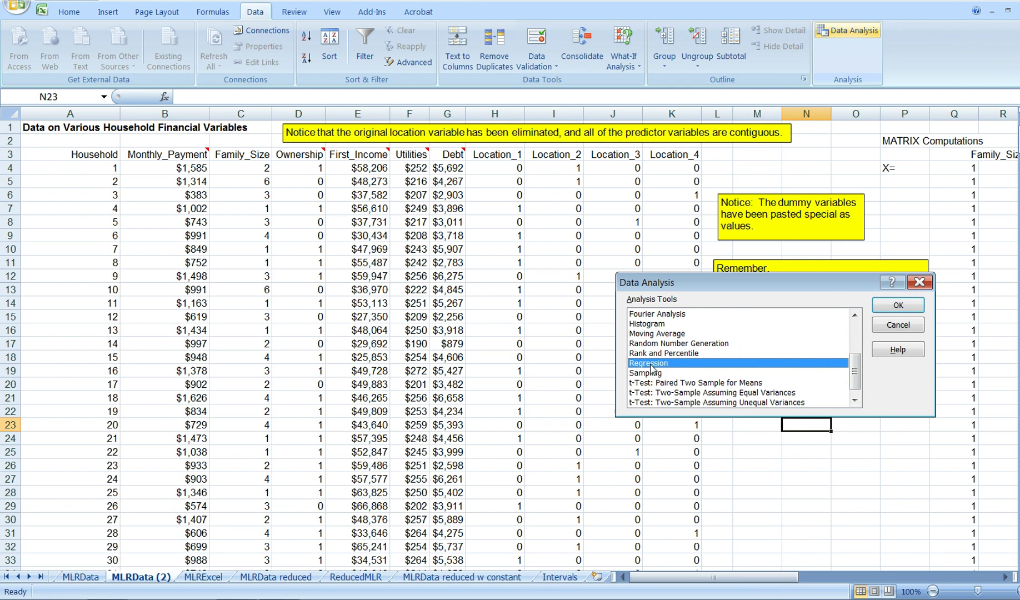
click(880, 305)
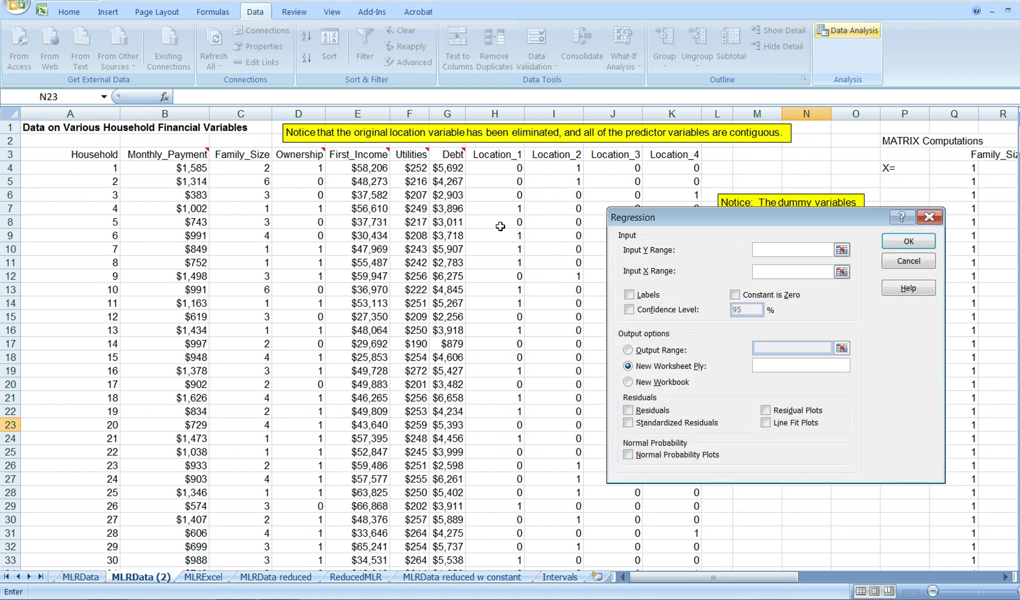
Set the regression's Y range to $B$3:$B$503 (Monthly_Payment) and its X range to $C$3:$J$503 (Family_Size through Location_3).
drag(186, 156, 186, 451)
click(776, 270)
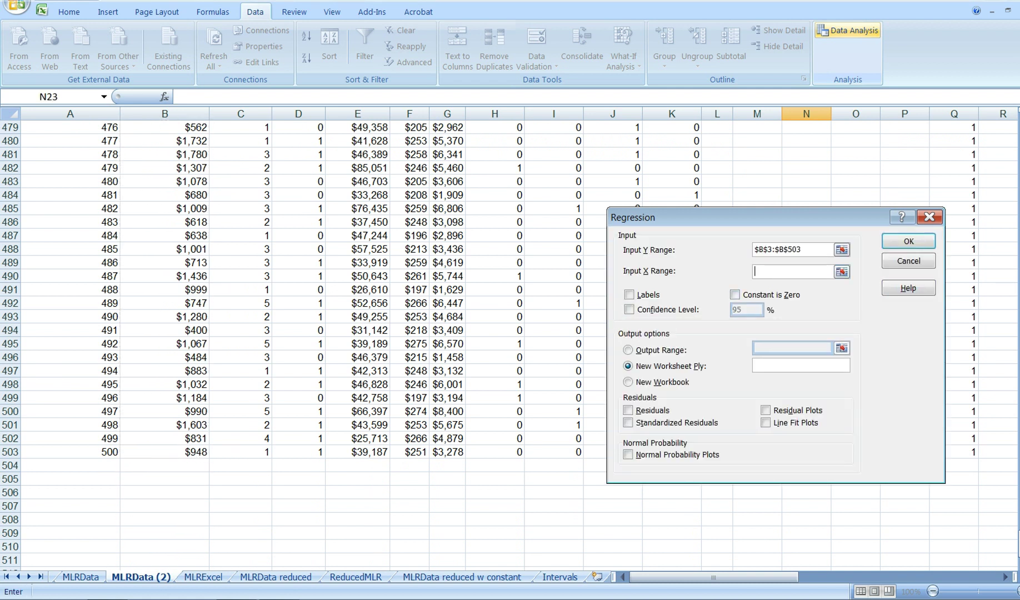
drag(1017, 541, 1016, 119)
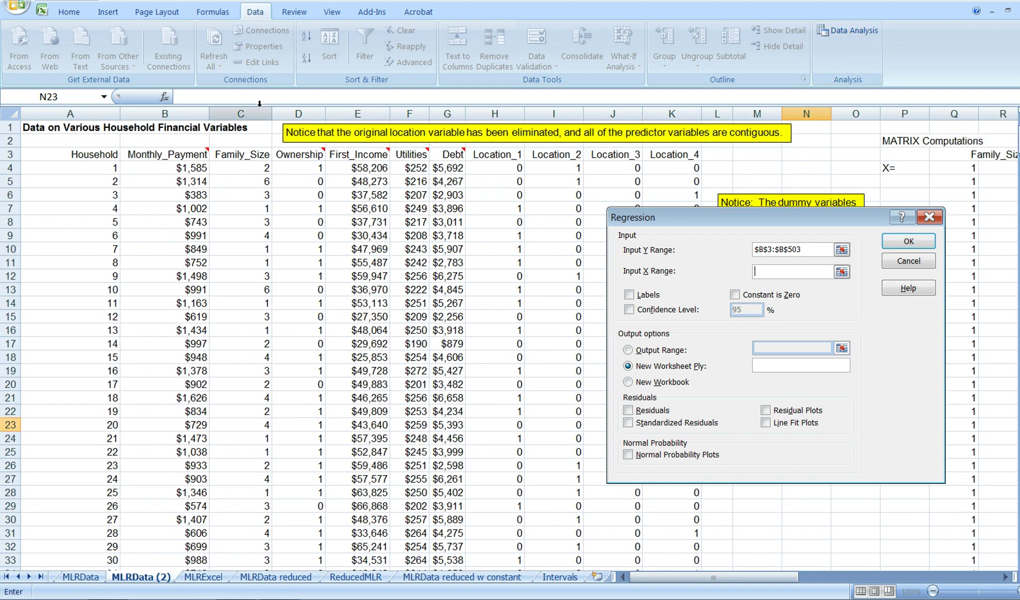
drag(249, 159, 610, 169)
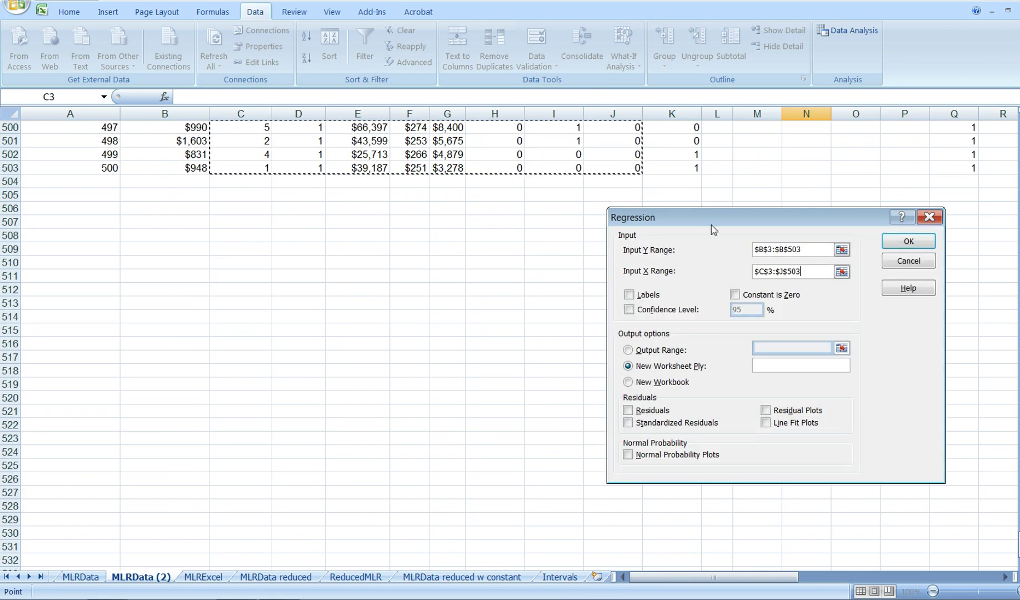
Mark the ranges as including labels and run the regression with output to a new worksheet named mlrout.
click(629, 294)
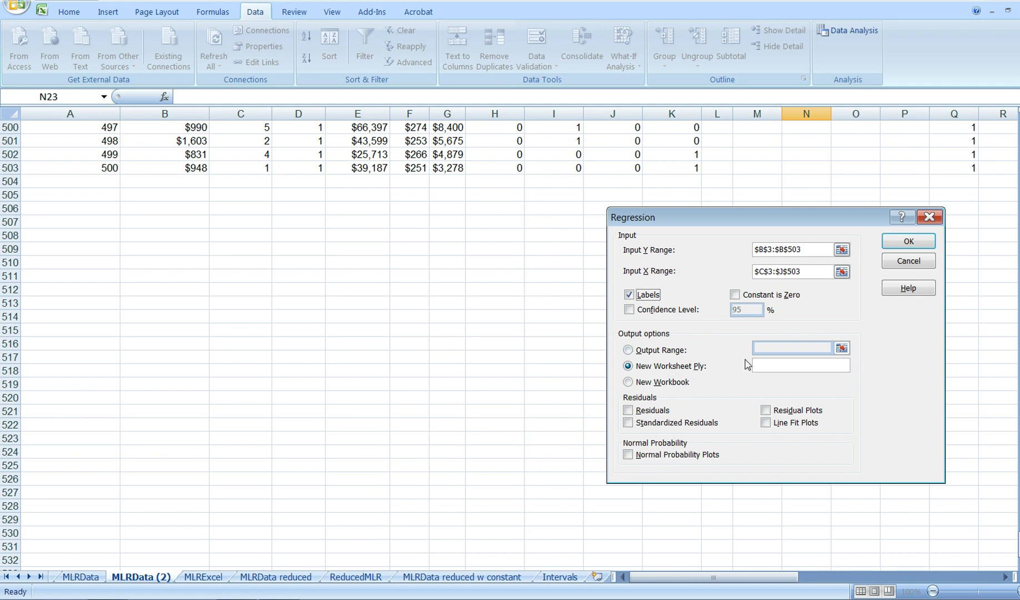
click(766, 367)
click(899, 246)
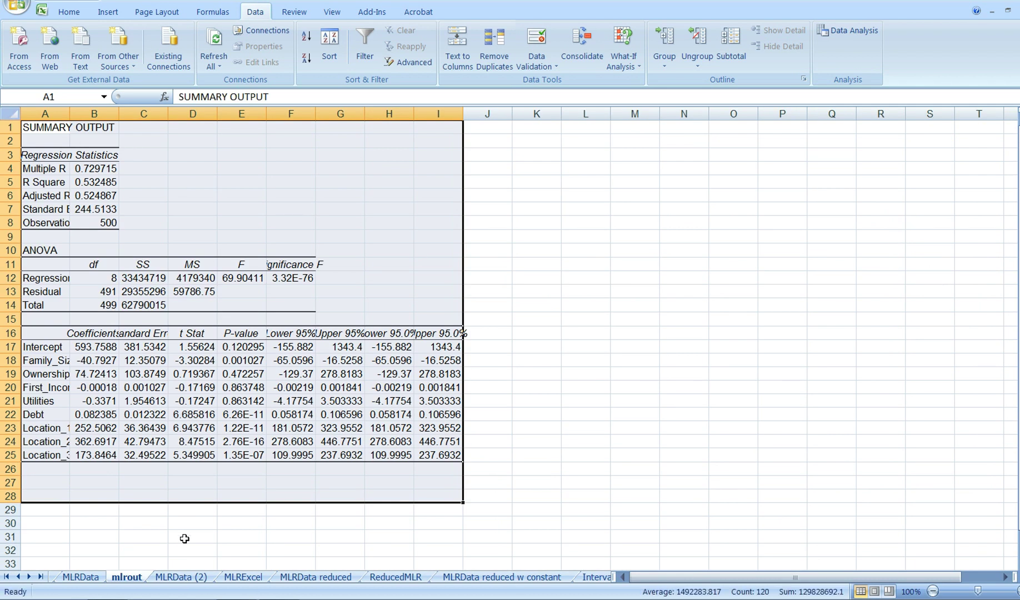
Examine the regression output on the MLRExcel sheet, checking the coefficients in B17:B19 and the intercept's standard error in C17.
click(226, 579)
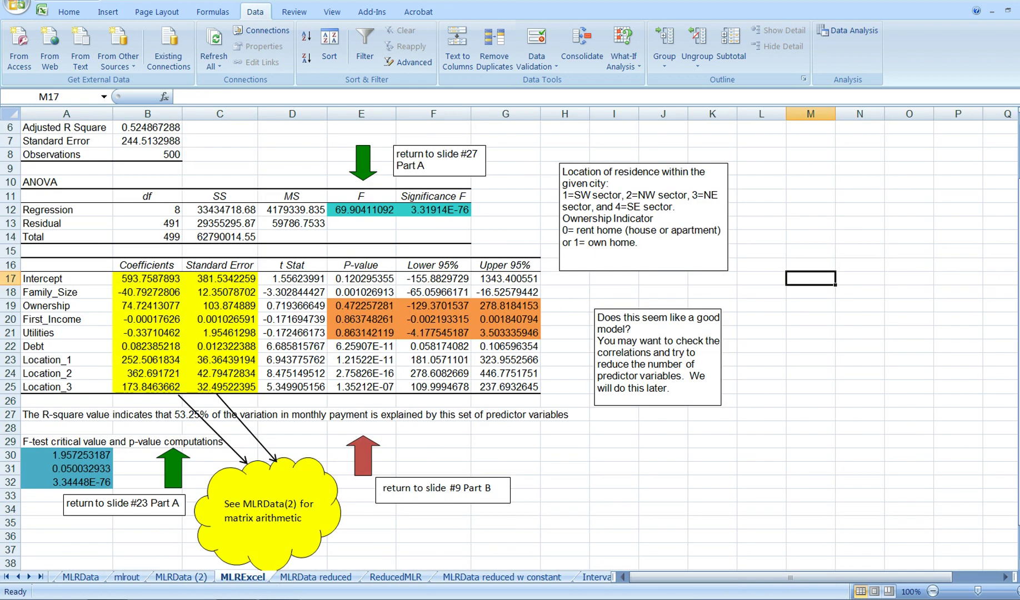
scroll(508, 344, up, 2)
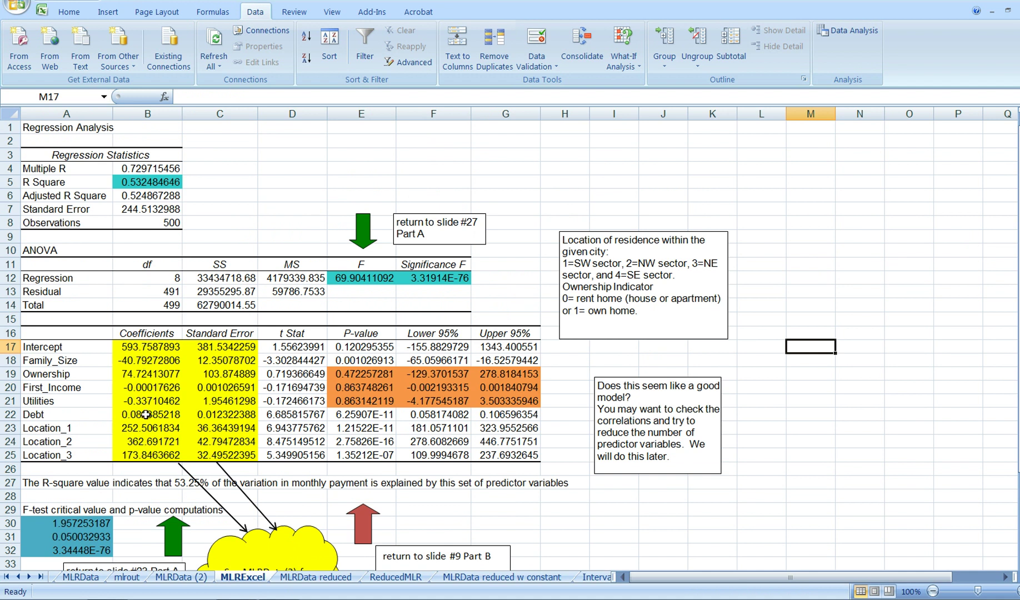
click(143, 348)
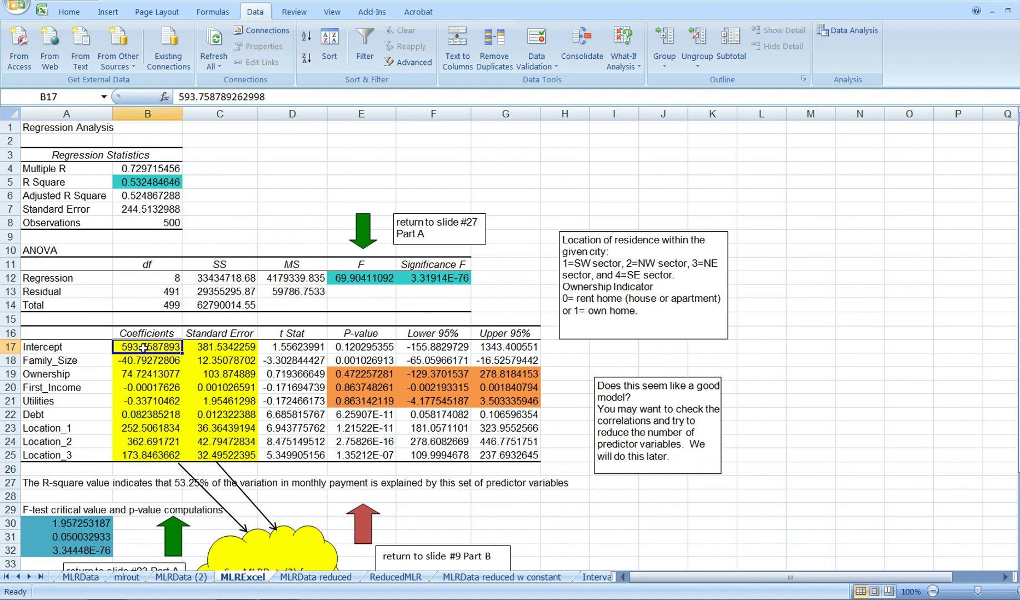
click(143, 362)
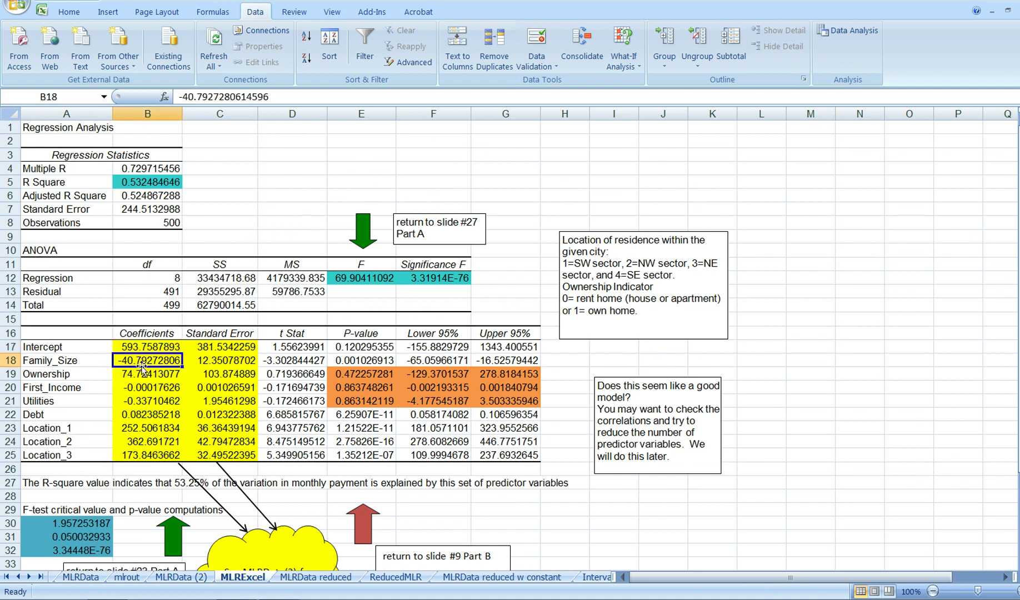
click(141, 375)
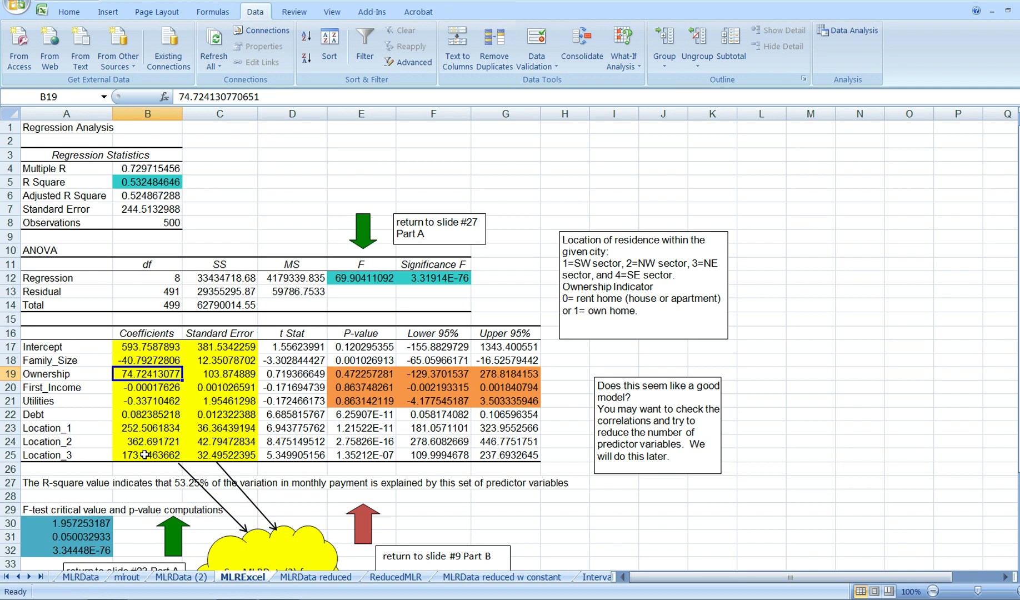
click(216, 349)
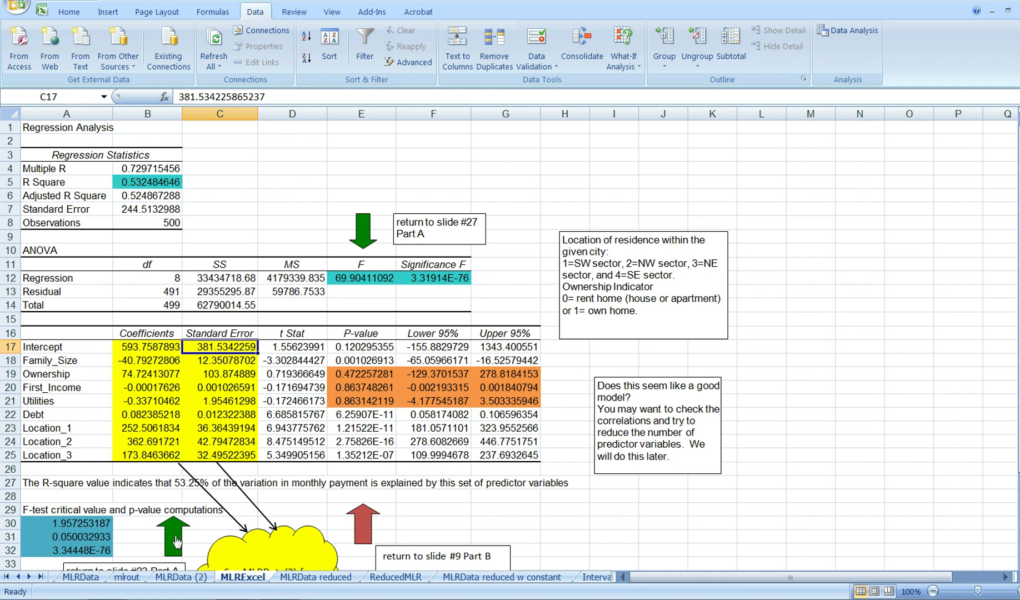
Go back to the matrix computations on MLRData (2) and inspect the formula of the first standard error in AC59.
click(175, 578)
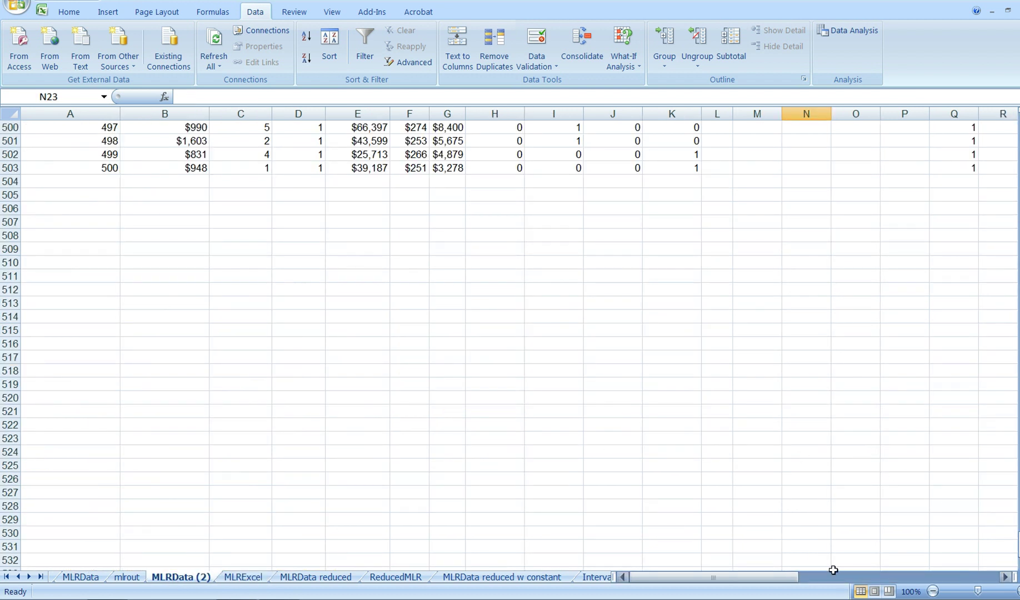
drag(1019, 538, 1014, 128)
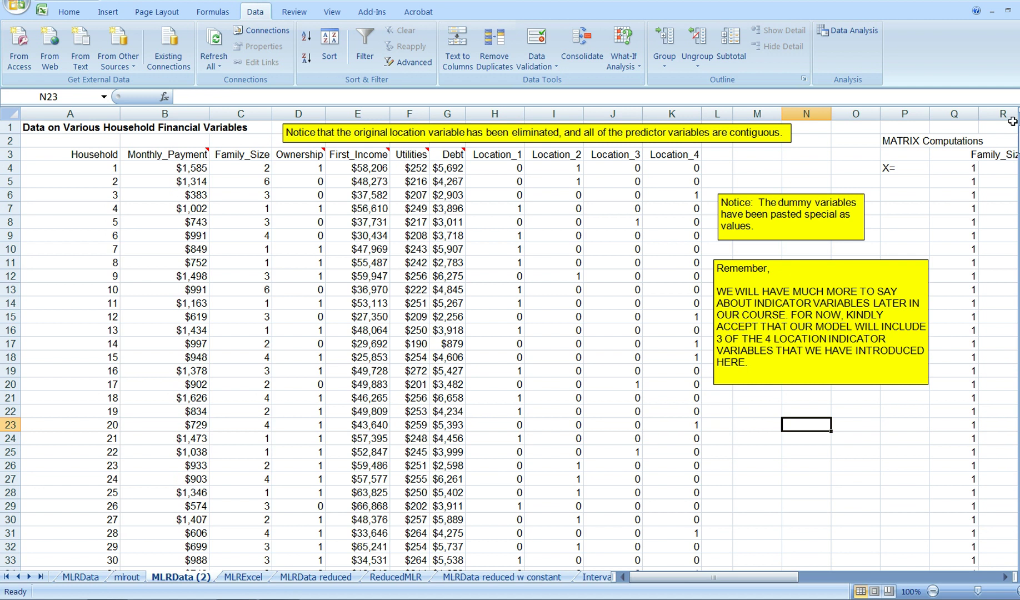
drag(774, 577, 946, 583)
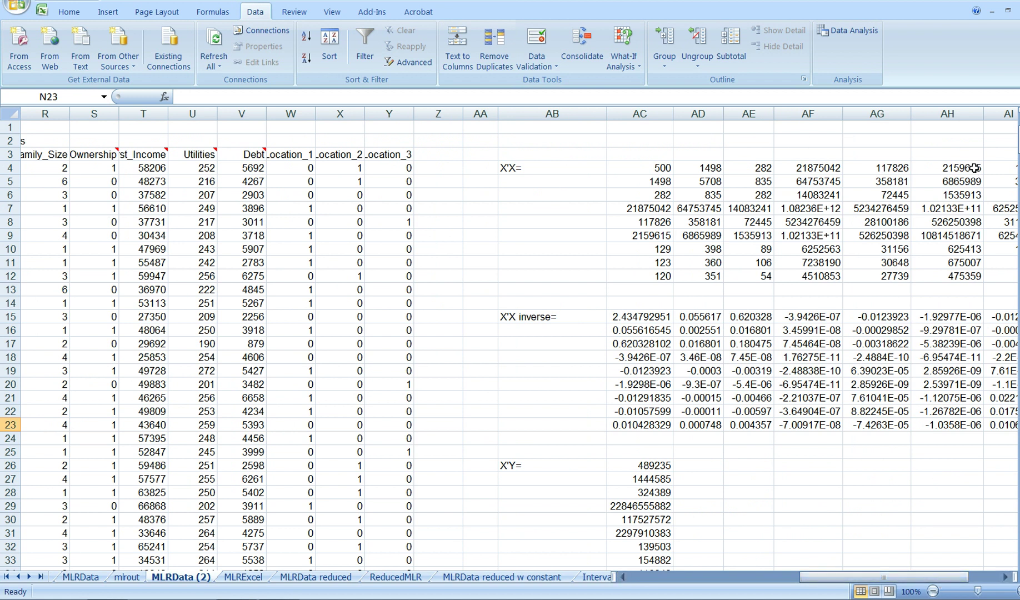
drag(1018, 146, 1018, 159)
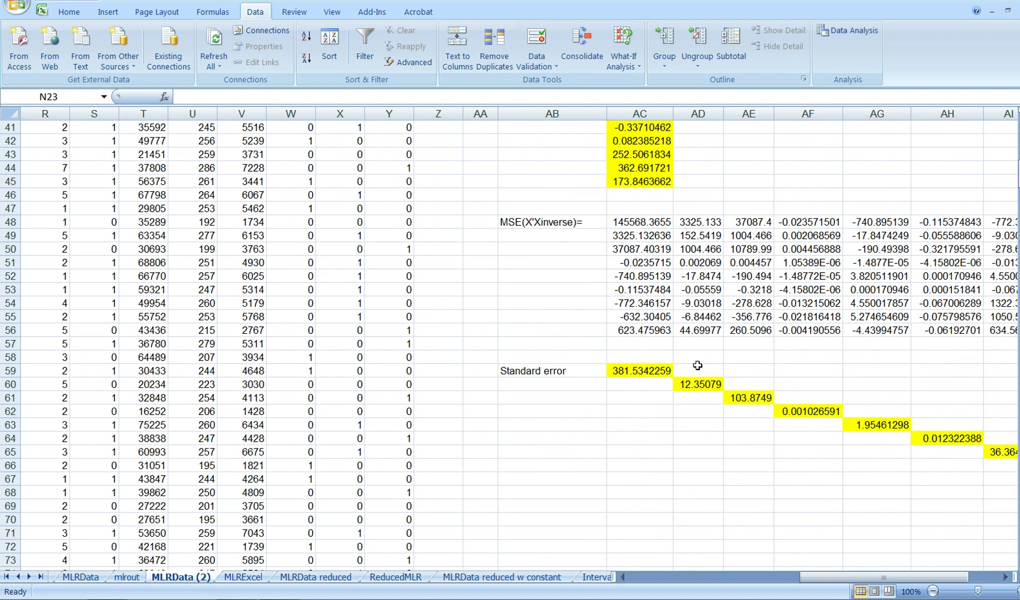
click(645, 373)
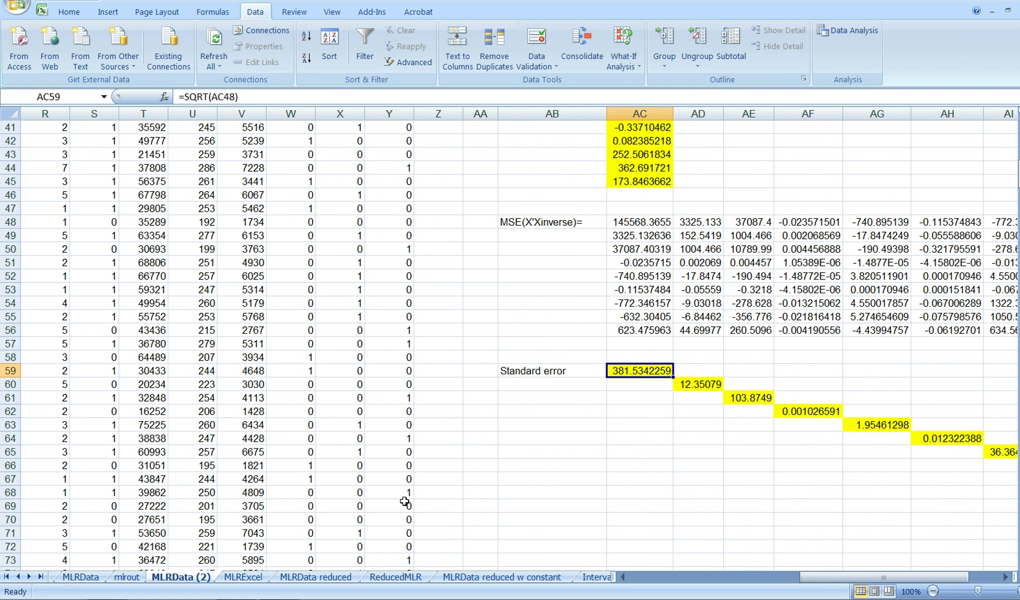
Return to the MLRExcel sheet and follow the green arrow link beside the F-test computations to slide #23 Part A.
click(245, 578)
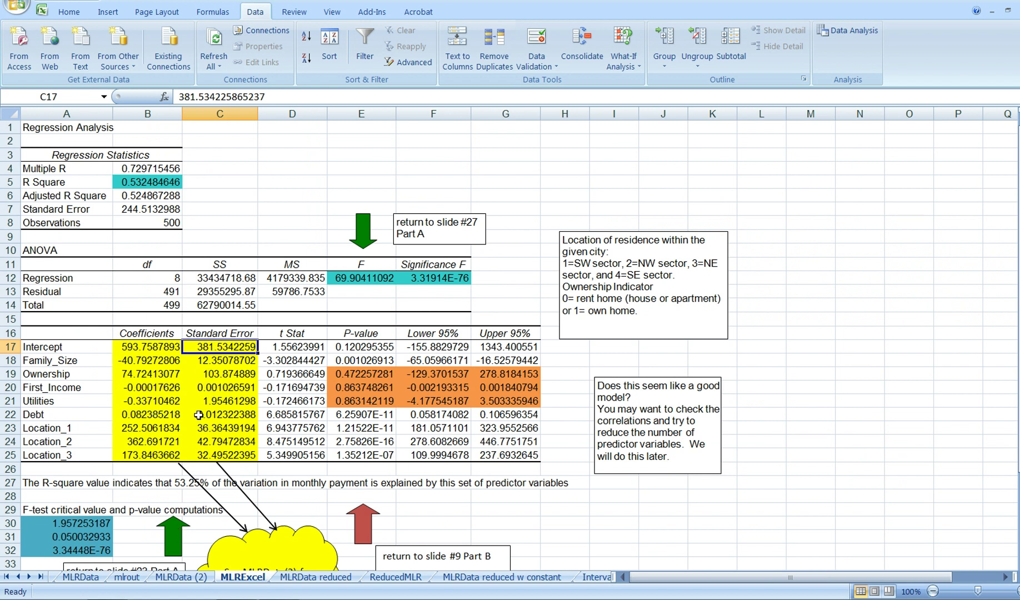
drag(1018, 362, 1019, 368)
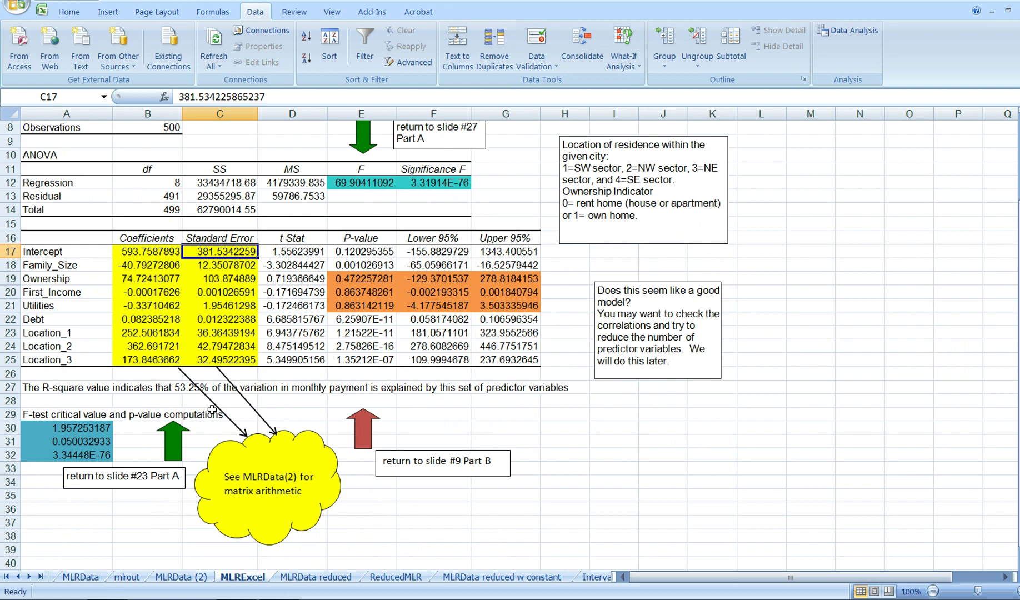
click(173, 439)
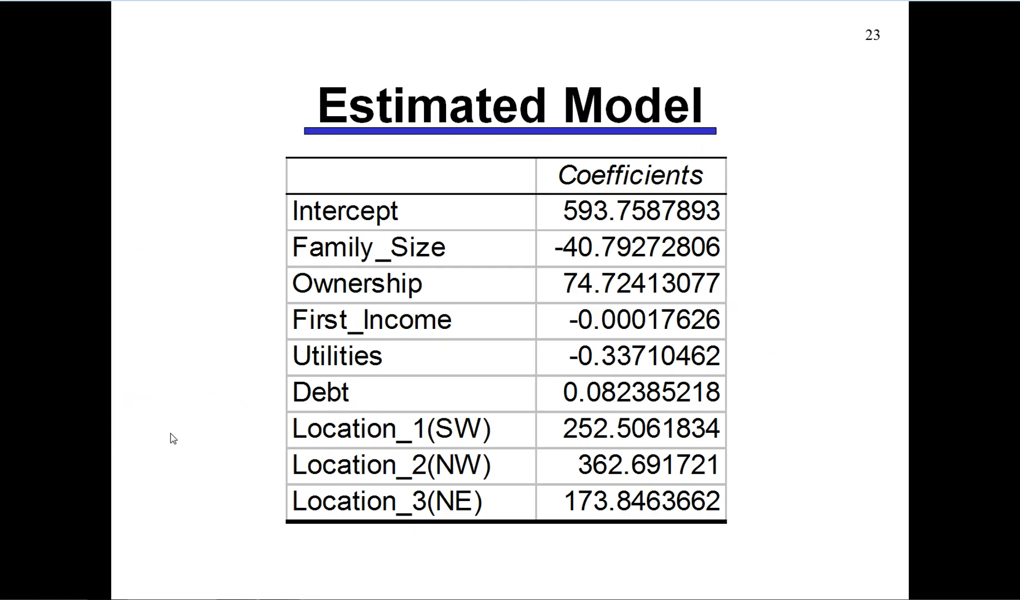